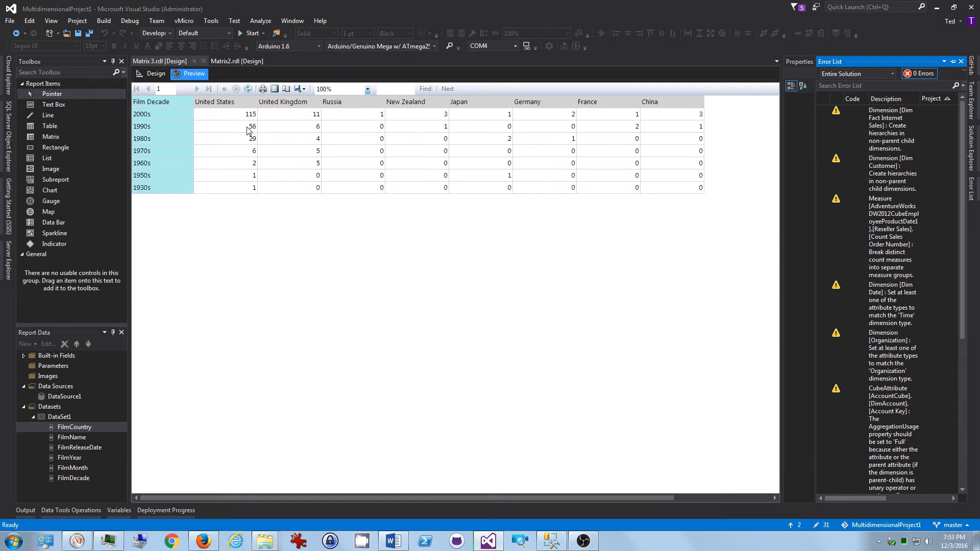
Return the Matrix 3 report to design view and delete the existing film matrix from the report body.
left_click(155, 74)
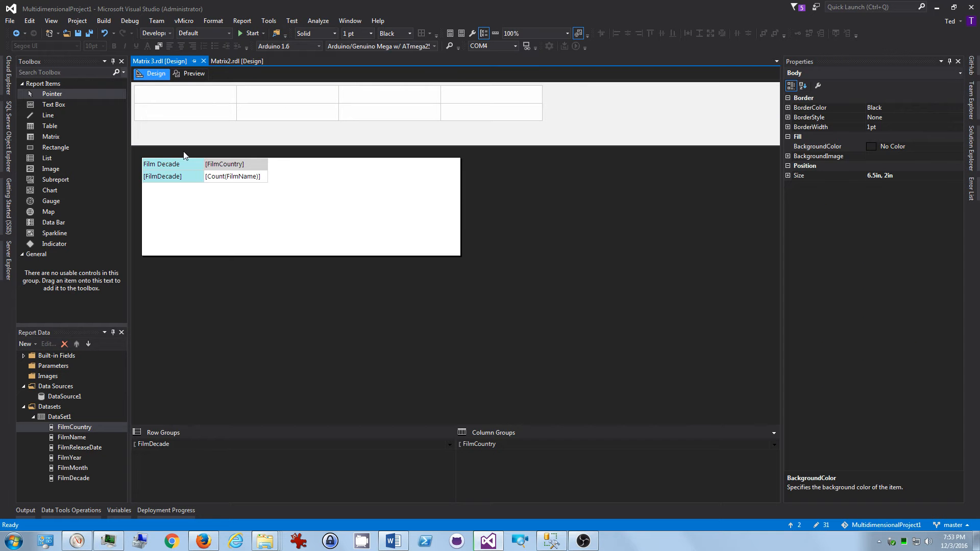
left_click(197, 177)
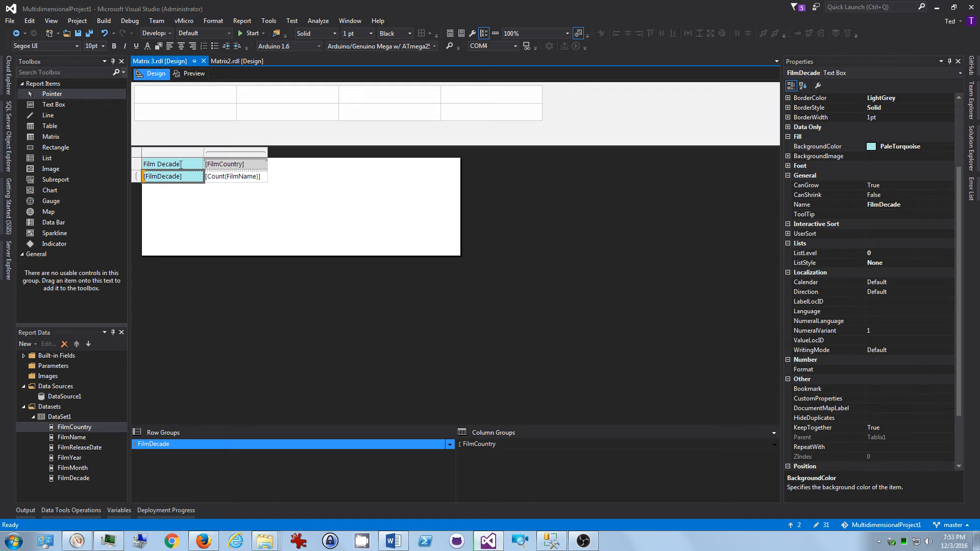
left_click(137, 153)
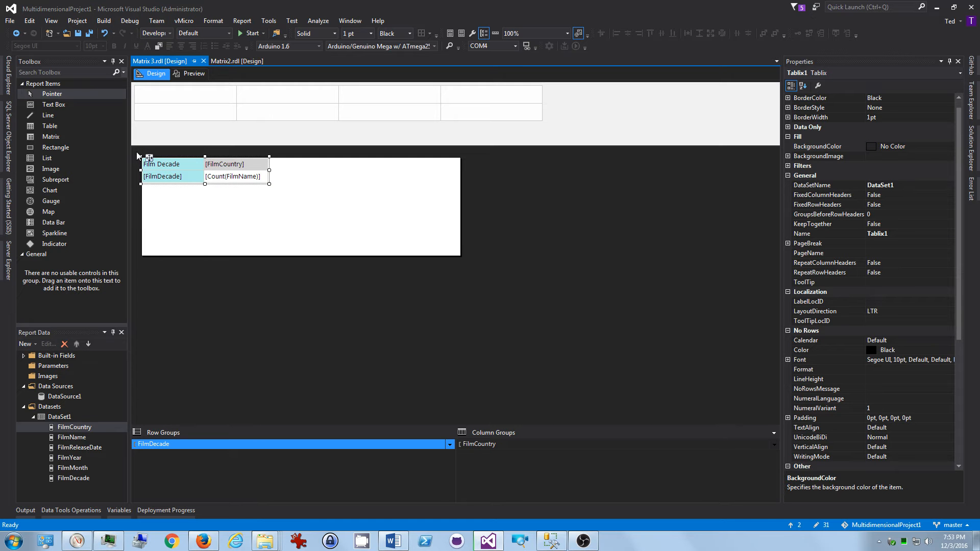
key("Delete")
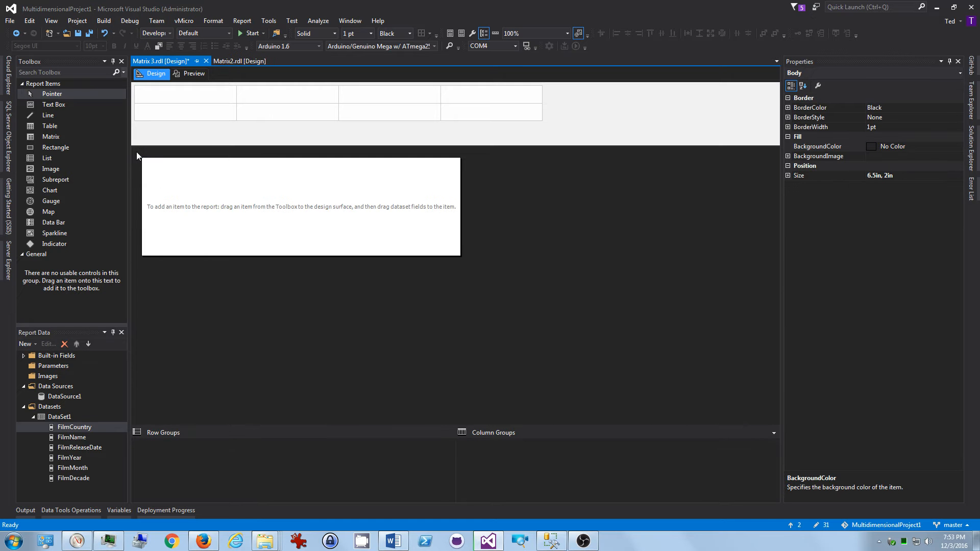
Insert a blank matrix into the empty report body.
left_click(44, 137)
double_click(43, 136)
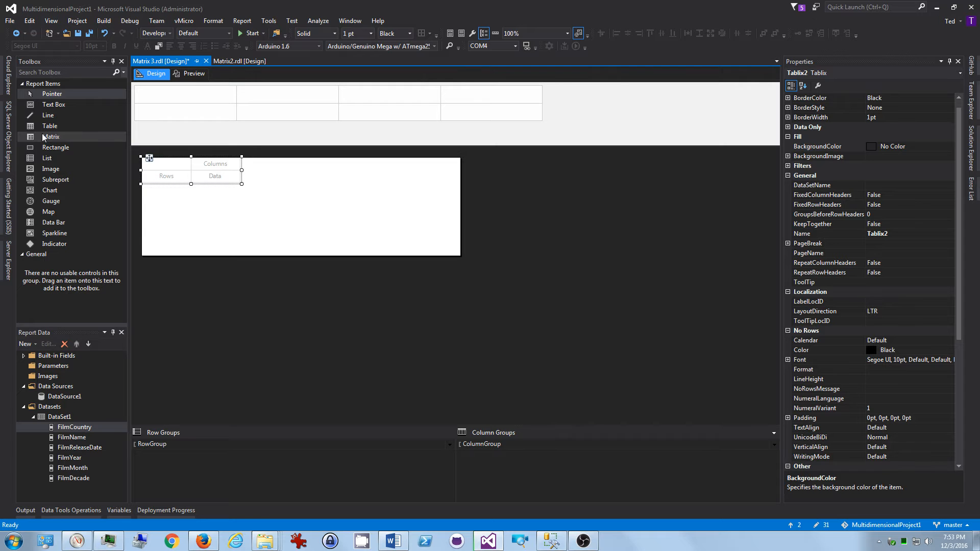
mouse_move(169, 182)
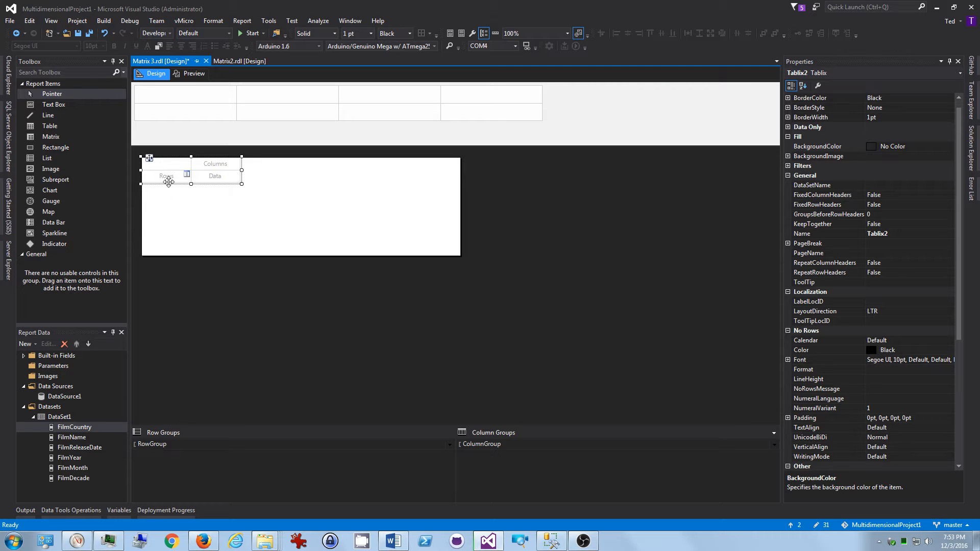
mouse_move(209, 182)
Switch to SQL Server Management Studio and review the film query's SELECT list, examining the country, name, release date, year, month and decade columns.
left_click(62, 417)
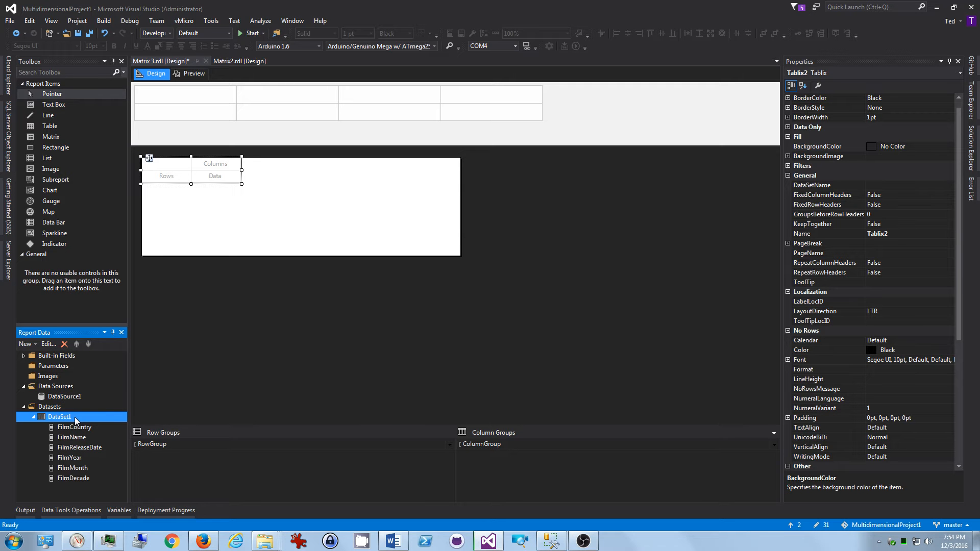
mouse_move(491, 542)
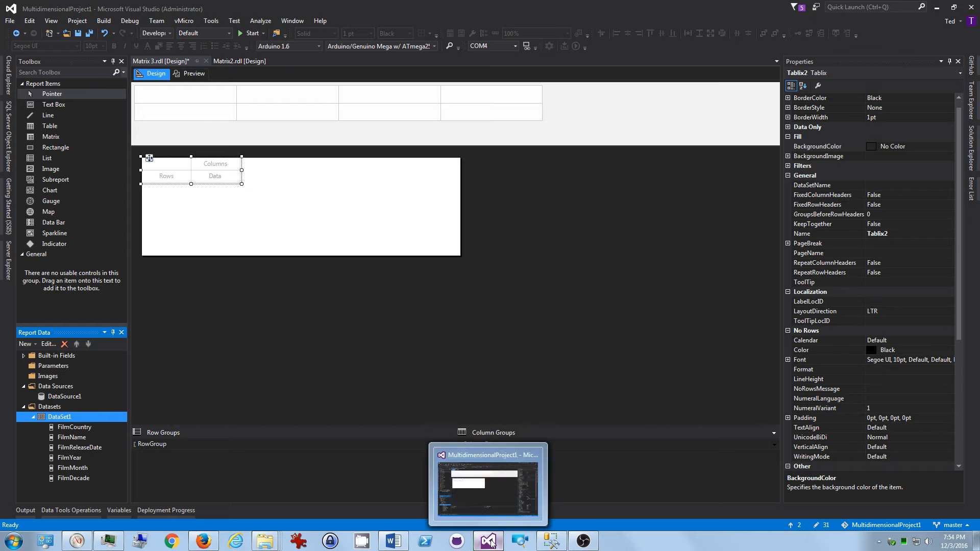
left_click(551, 541)
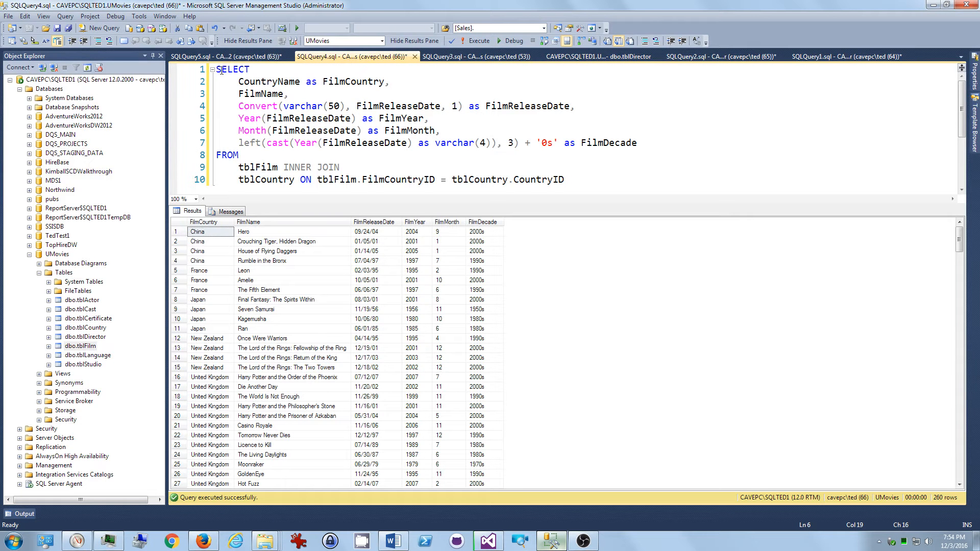
left_click_drag(218, 70, 279, 156)
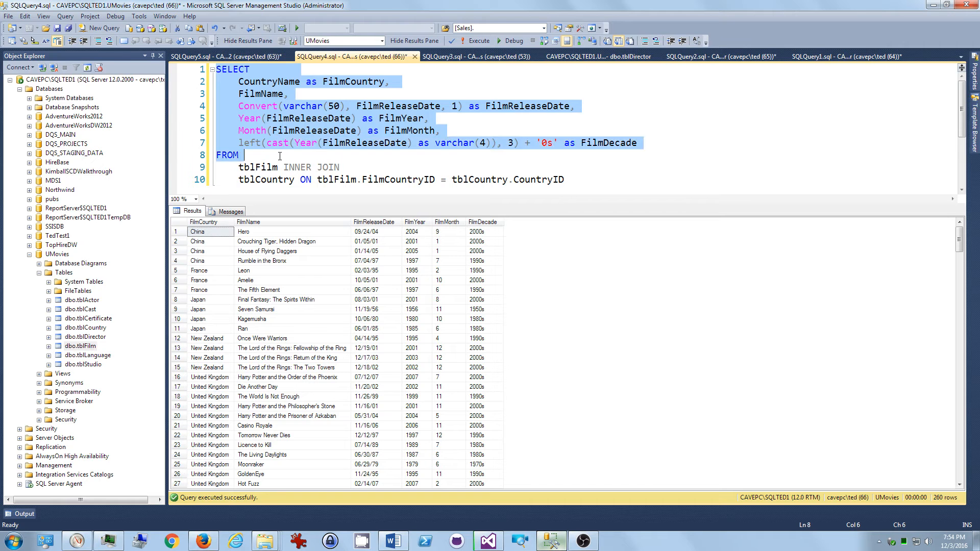
left_click(280, 156)
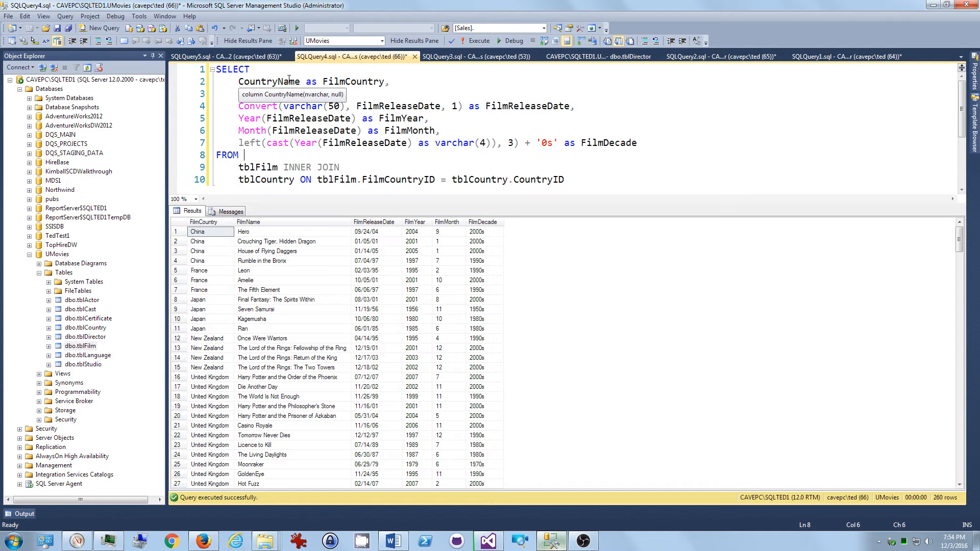
double_click(345, 82)
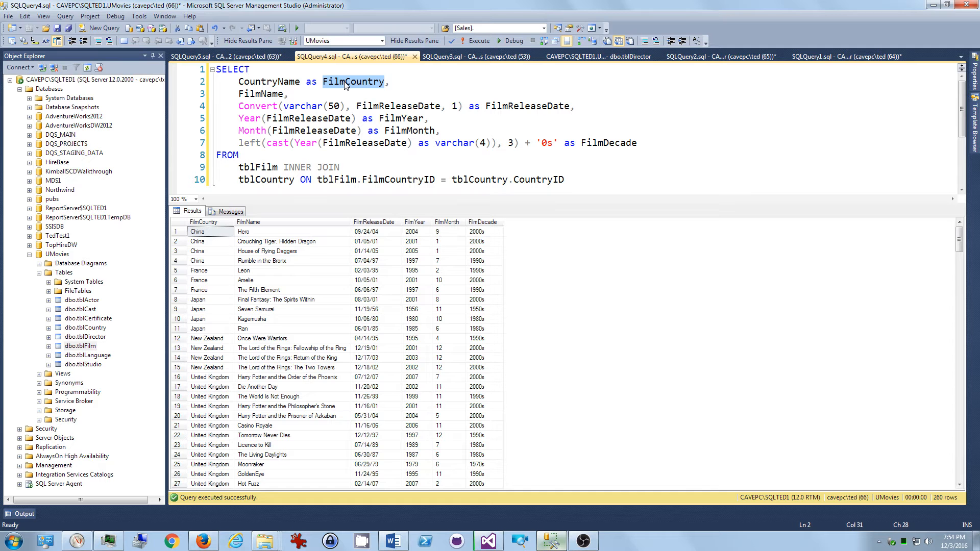
double_click(272, 95)
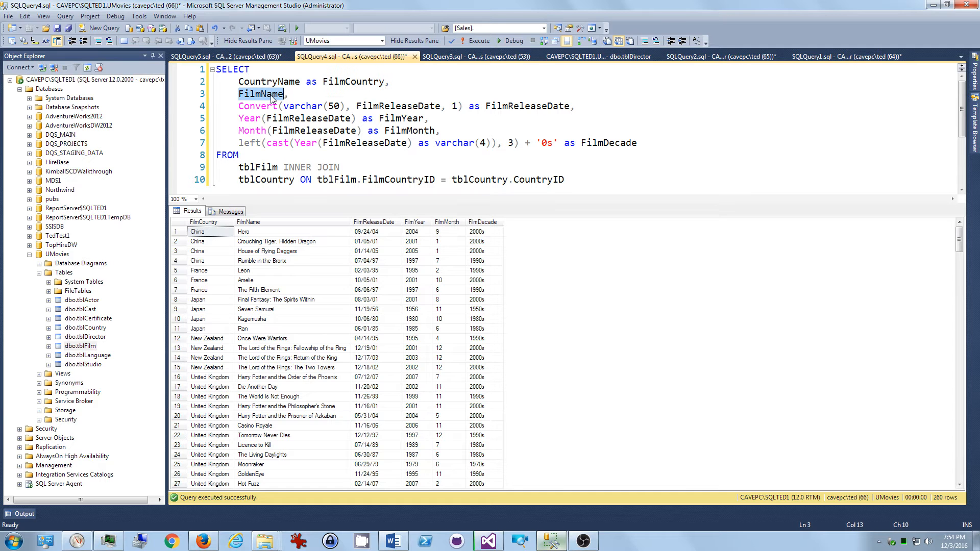
double_click(517, 106)
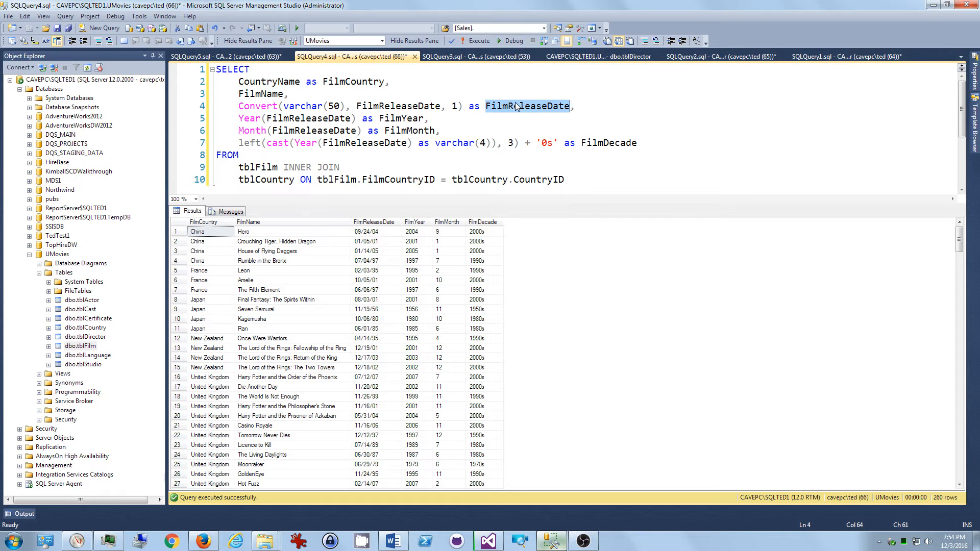
double_click(399, 119)
double_click(404, 131)
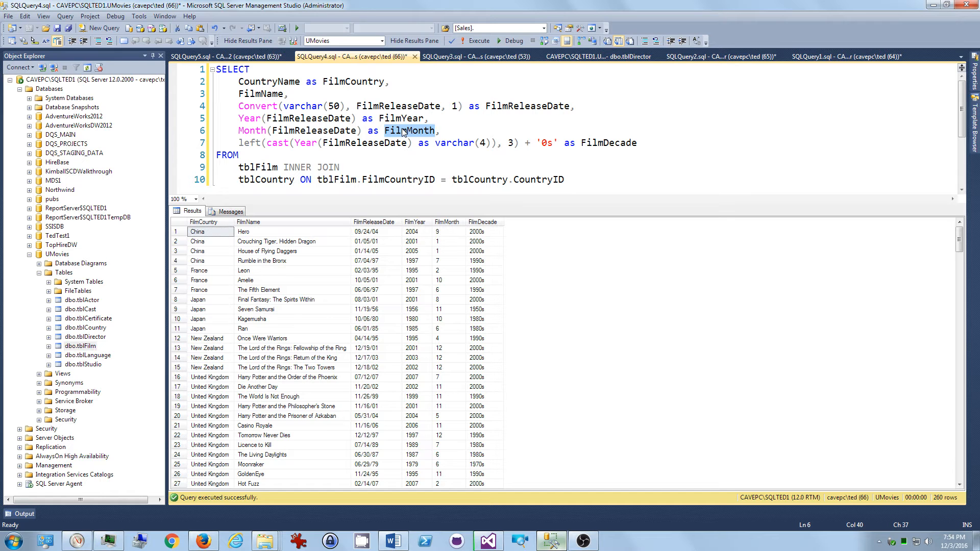
double_click(593, 144)
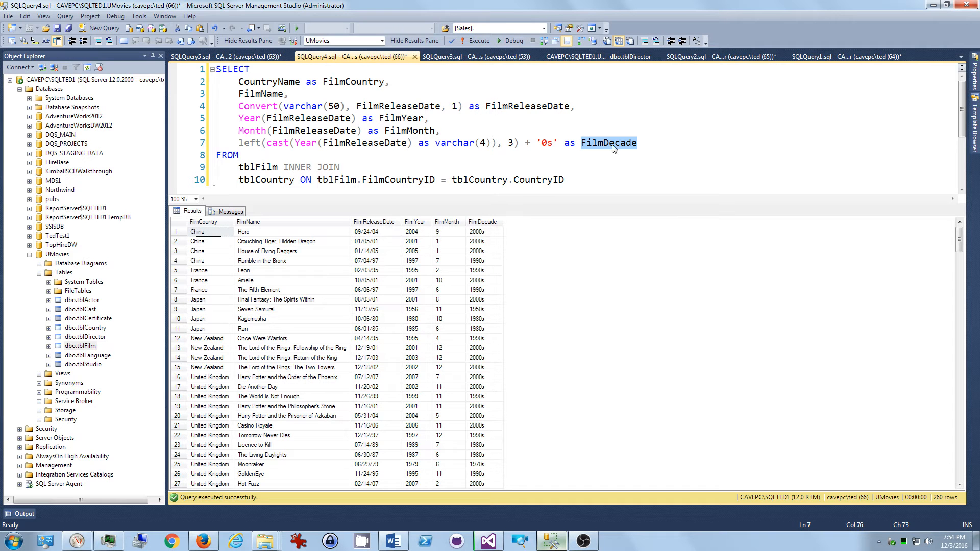
double_click(522, 106)
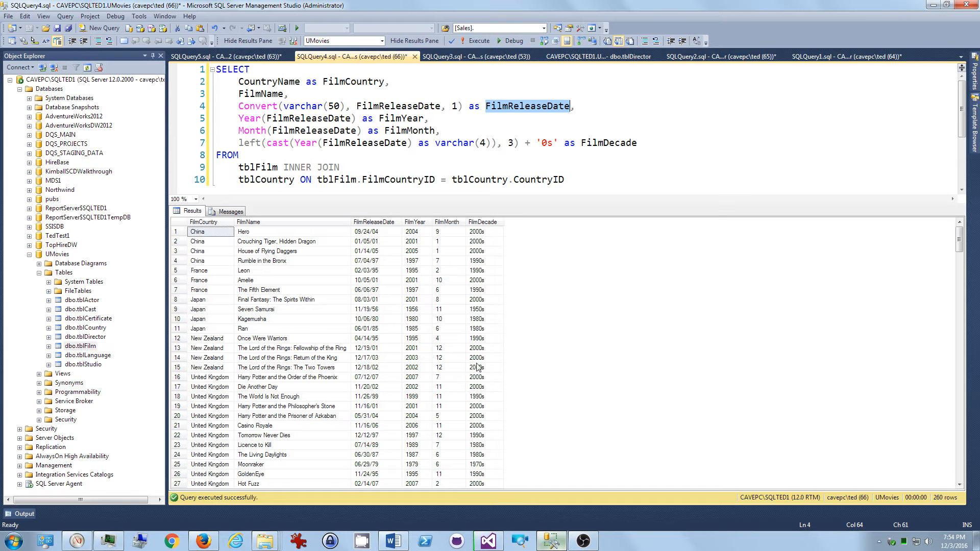
Switch back to Visual Studio and assign FilmDecade to the matrix rows, FilmCountry to the columns and FilmName to the data cell.
left_click(489, 541)
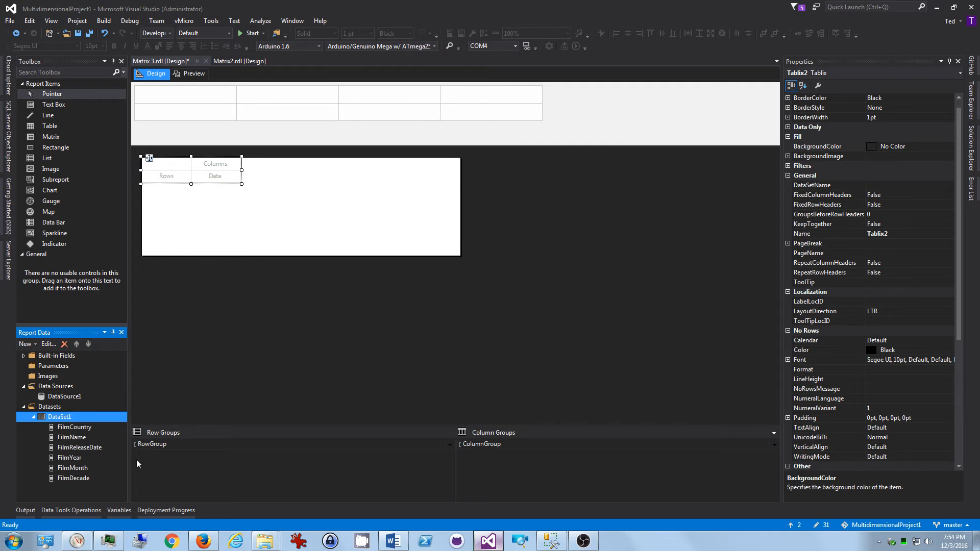
left_click_drag(75, 477, 166, 177)
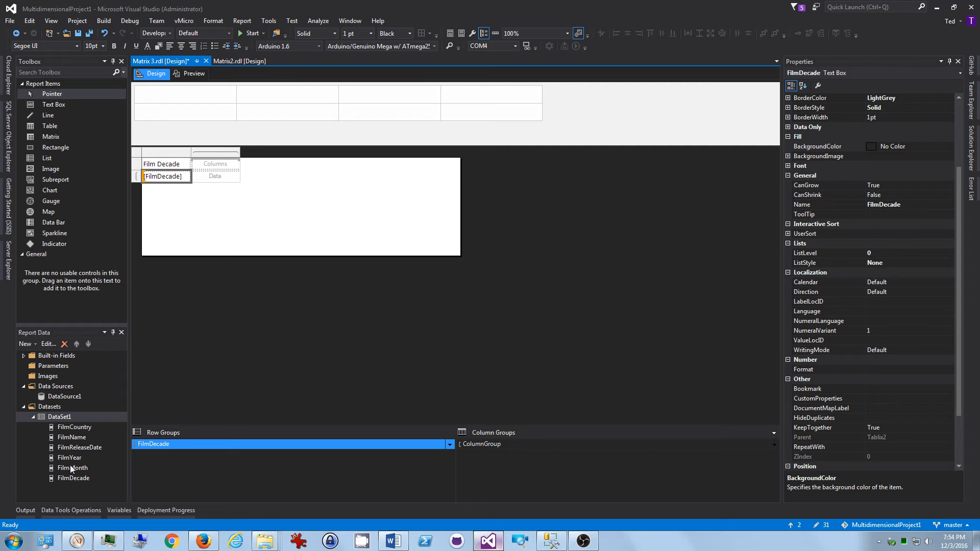
left_click_drag(74, 427, 208, 167)
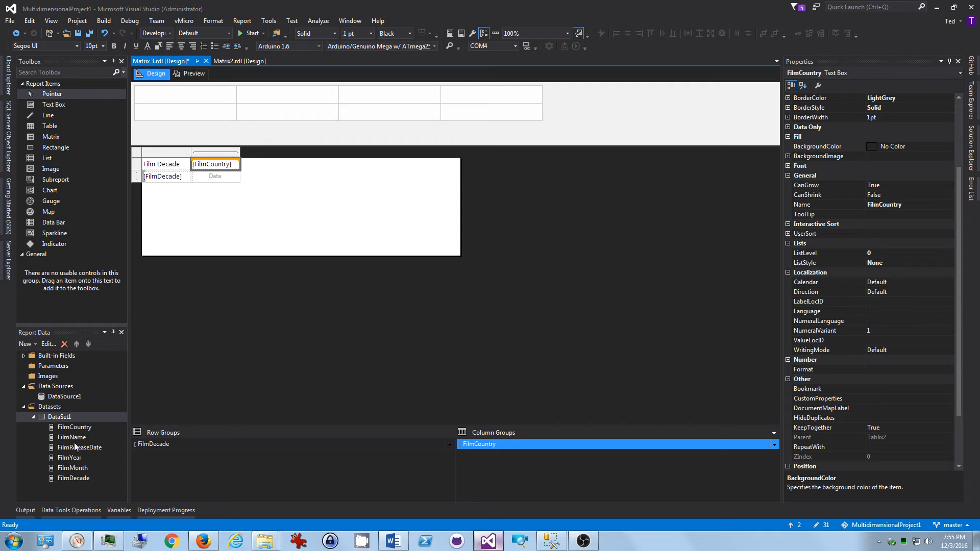
left_click_drag(75, 437, 217, 179)
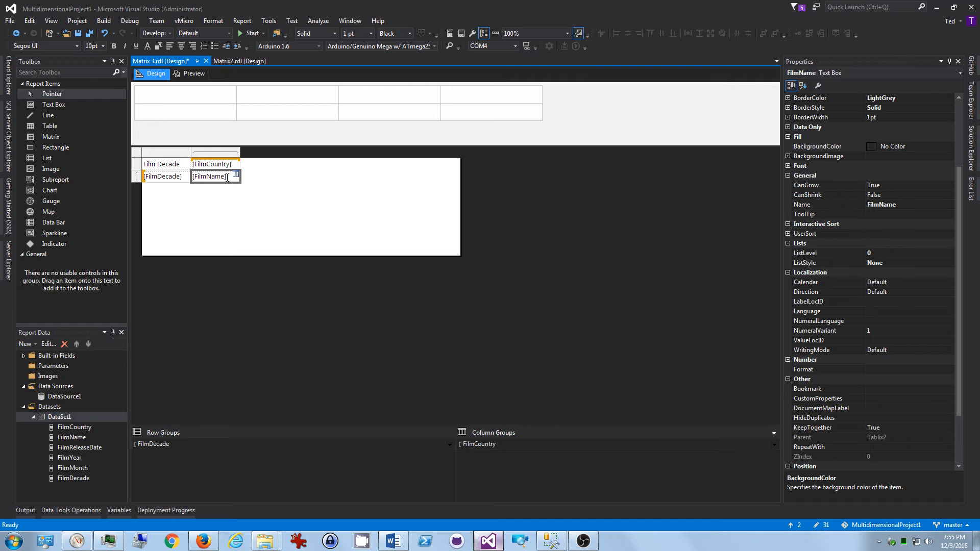
Change the matrix data cell's expression to =Count(Fields!FilmName.Value).
right_click(229, 179)
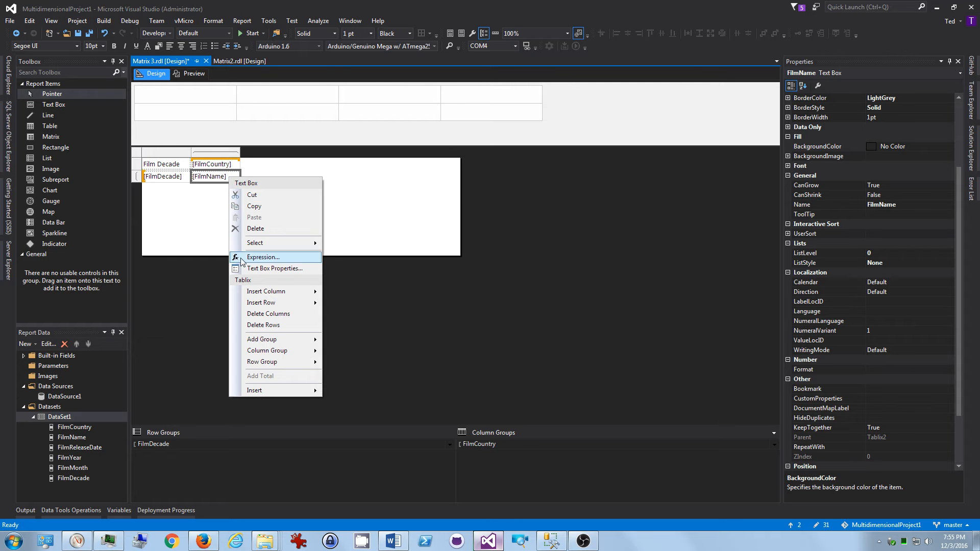
left_click(258, 257)
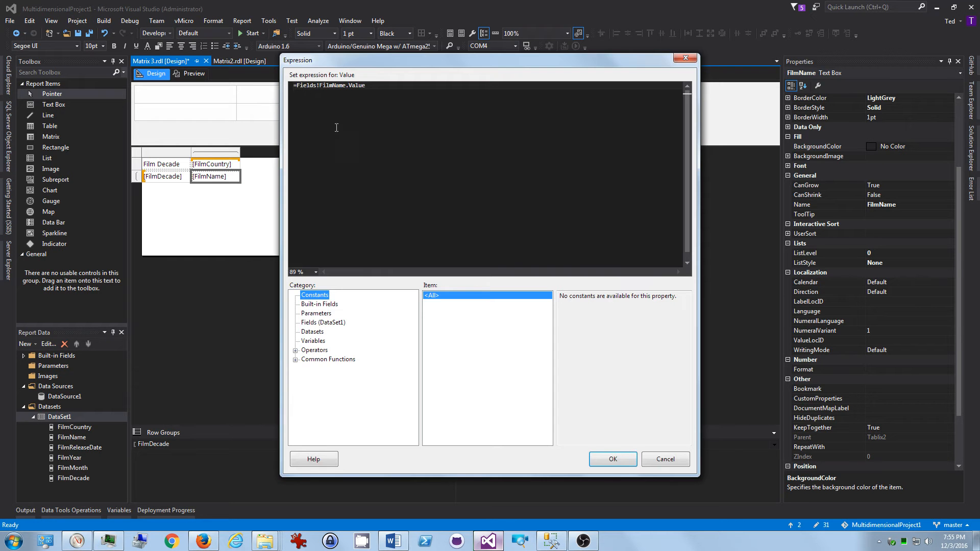
left_click(298, 89)
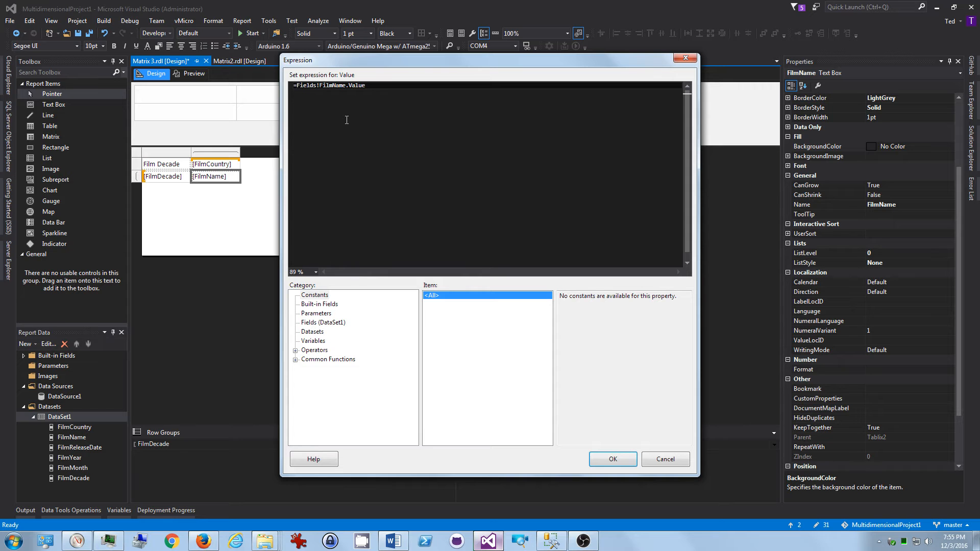
type("Count(")
key("End")
type(")")
left_click(601, 459)
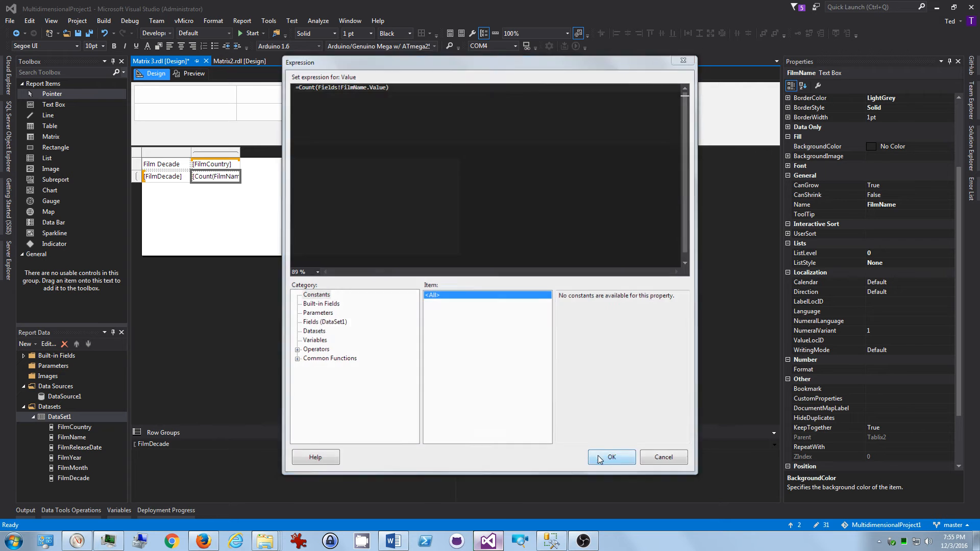
Preview the report to check the film counts by decade and country, and return to the design view.
left_click(185, 75)
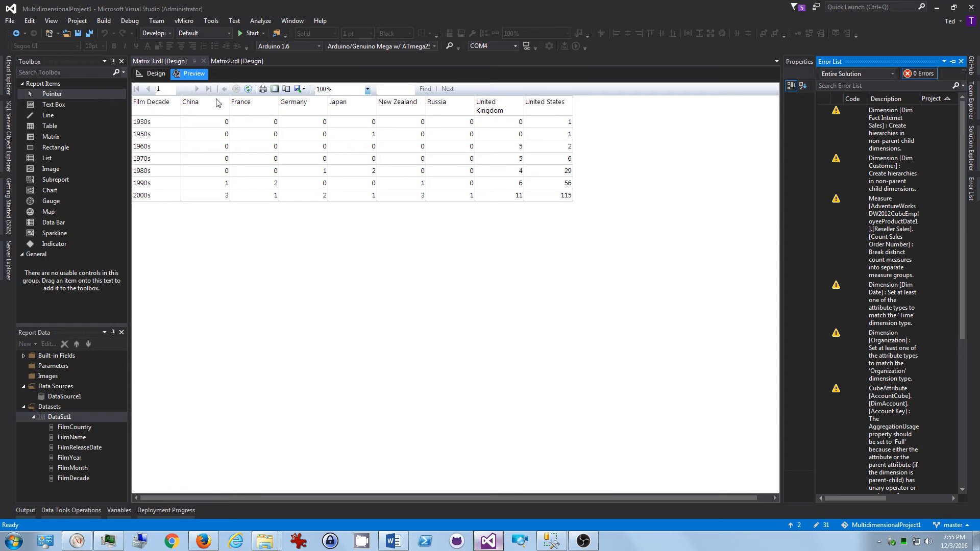
left_click(595, 123)
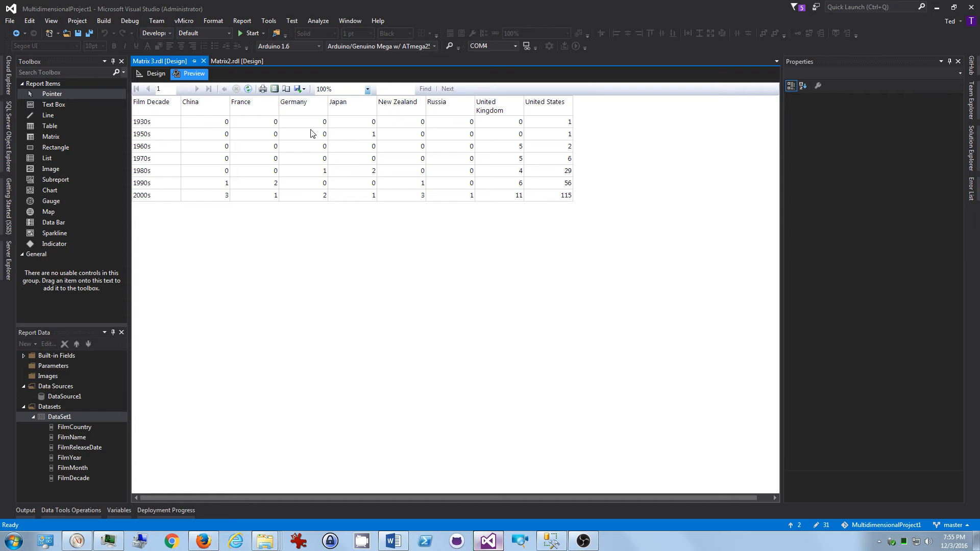
left_click(156, 73)
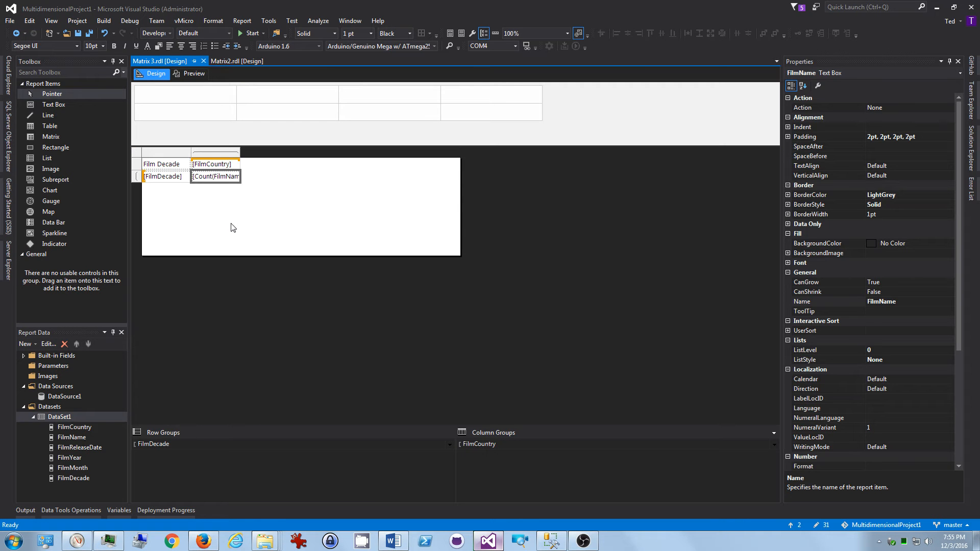
Set the FilmDecade row group to sort by FilmDecade in Z to A order.
left_click(137, 177)
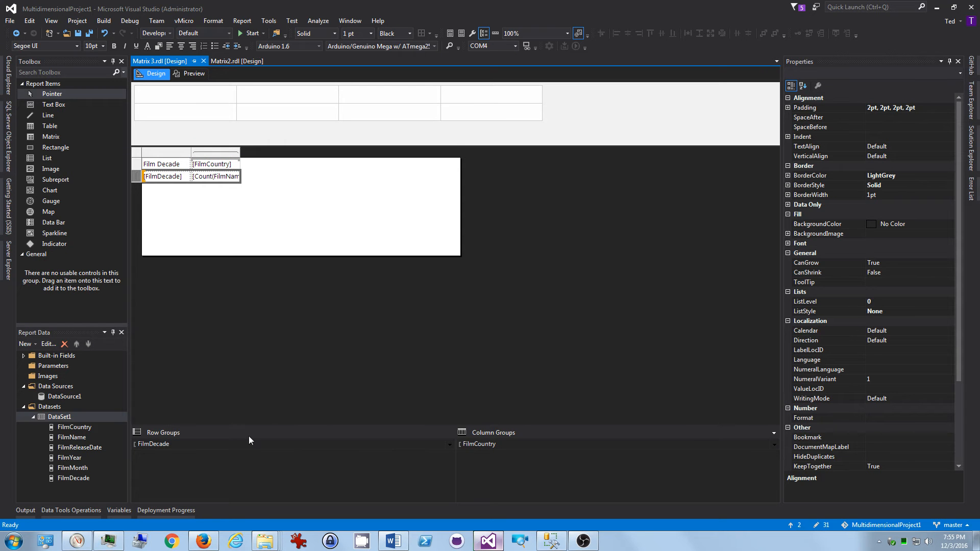
left_click(219, 445)
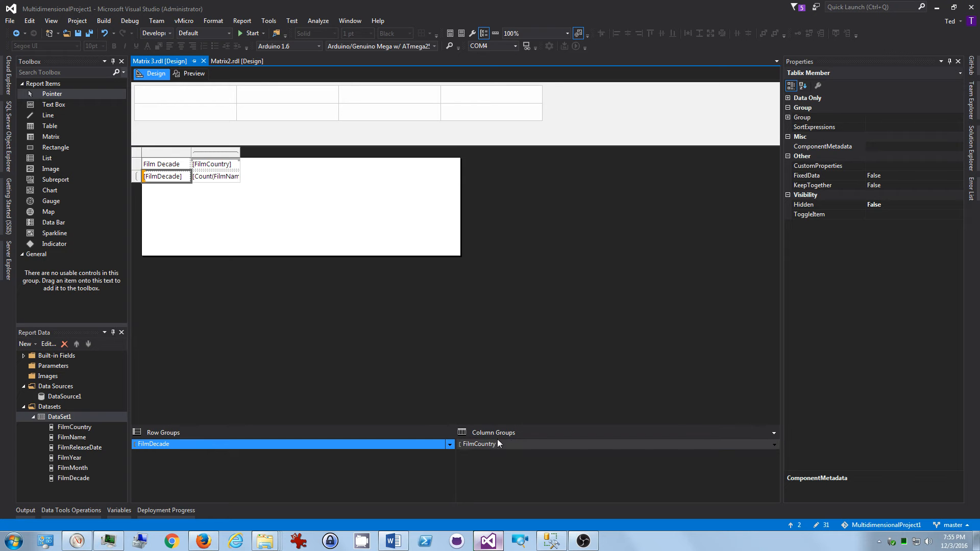
left_click(511, 442)
left_click(367, 447)
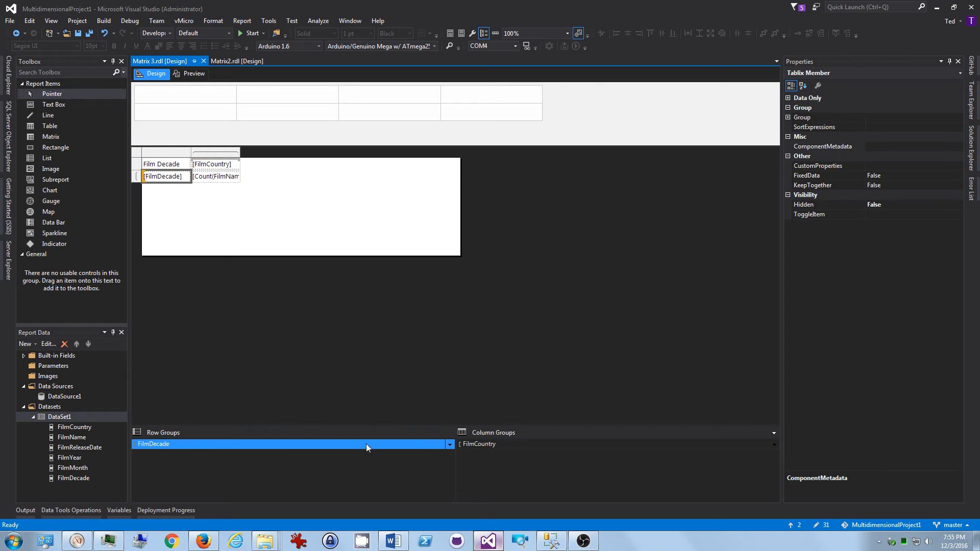
right_click(283, 443)
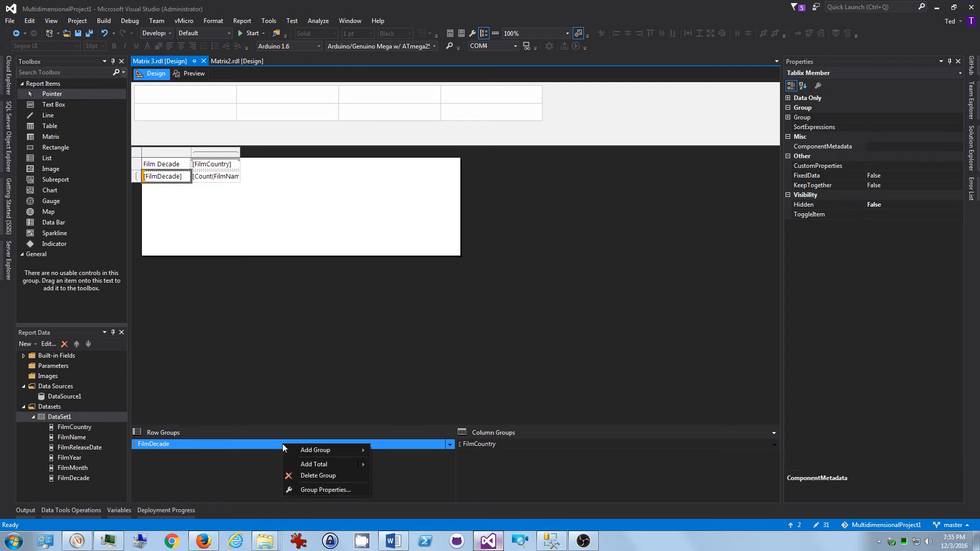
left_click(304, 489)
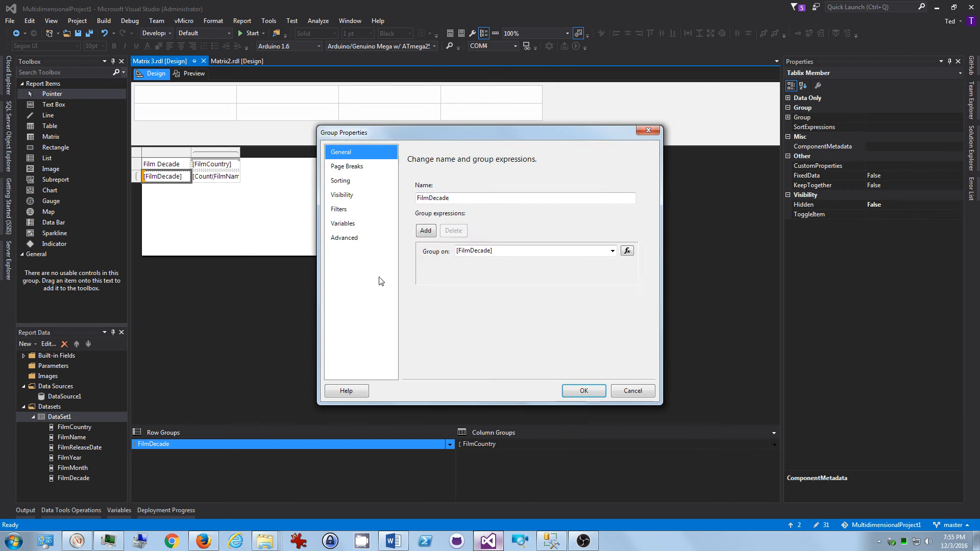
left_click(359, 182)
left_click(610, 221)
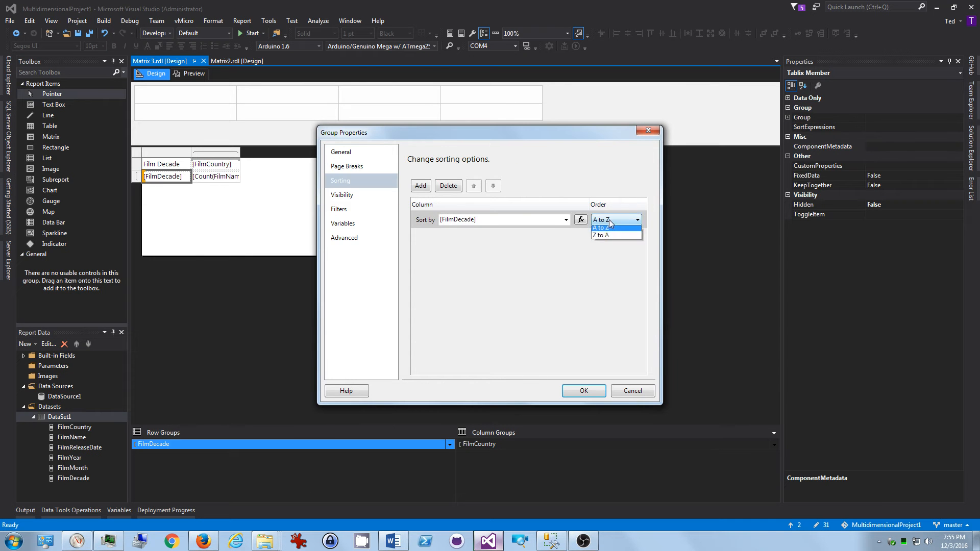
left_click(610, 236)
left_click(580, 390)
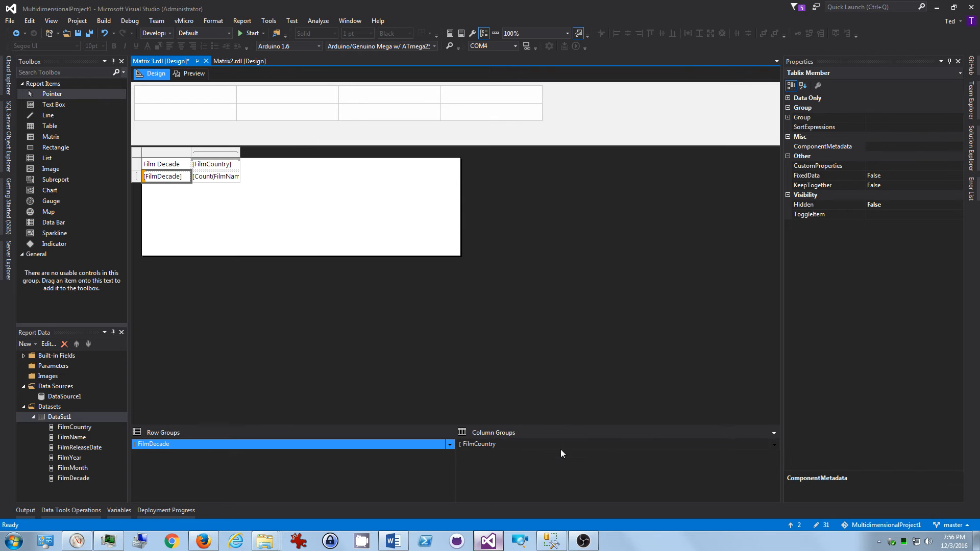
Set the FilmCountry column group to sort by FilmCountry in Z to A order.
left_click(546, 445)
right_click(546, 445)
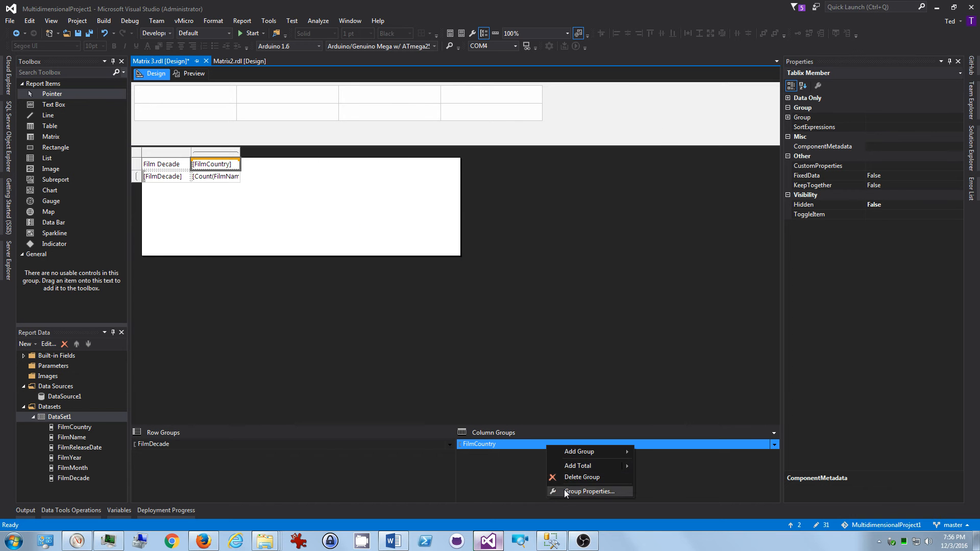
left_click(589, 492)
left_click(359, 182)
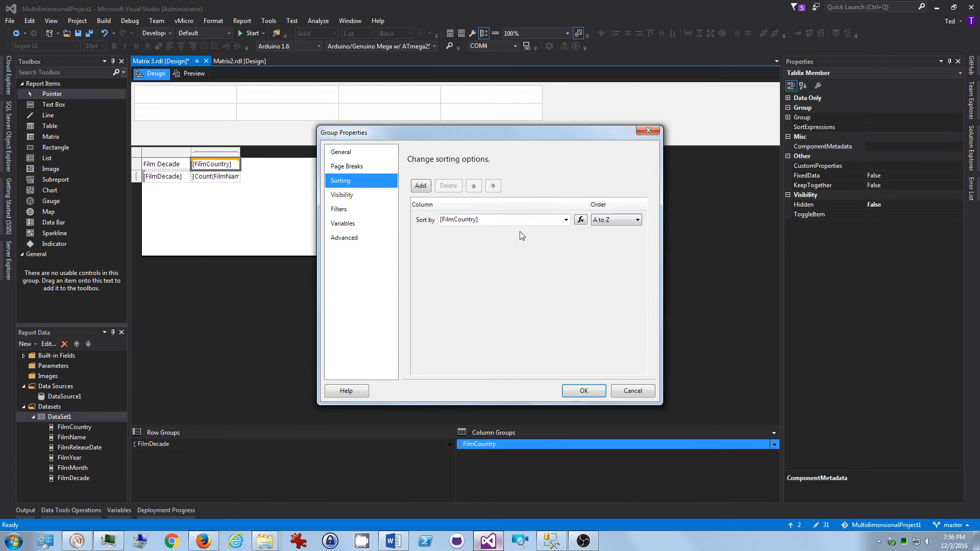
left_click(624, 221)
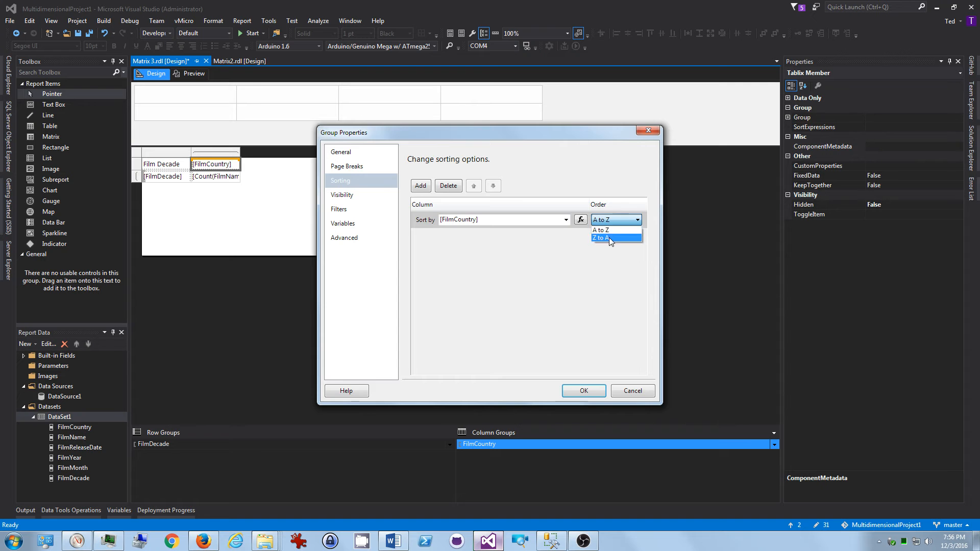
left_click(608, 237)
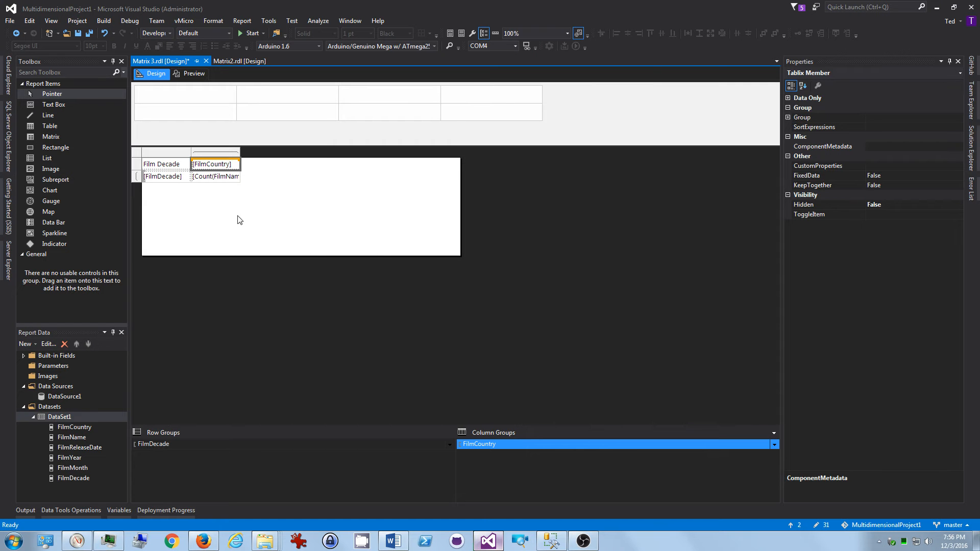
Give the matrix header row the very light cyan background colour #e4ffff.
left_click(136, 165)
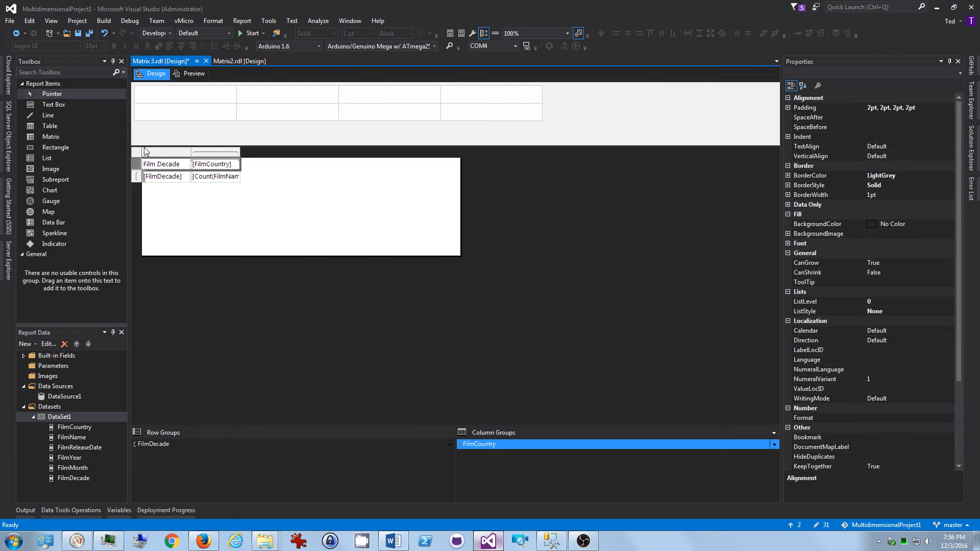
left_click(158, 47)
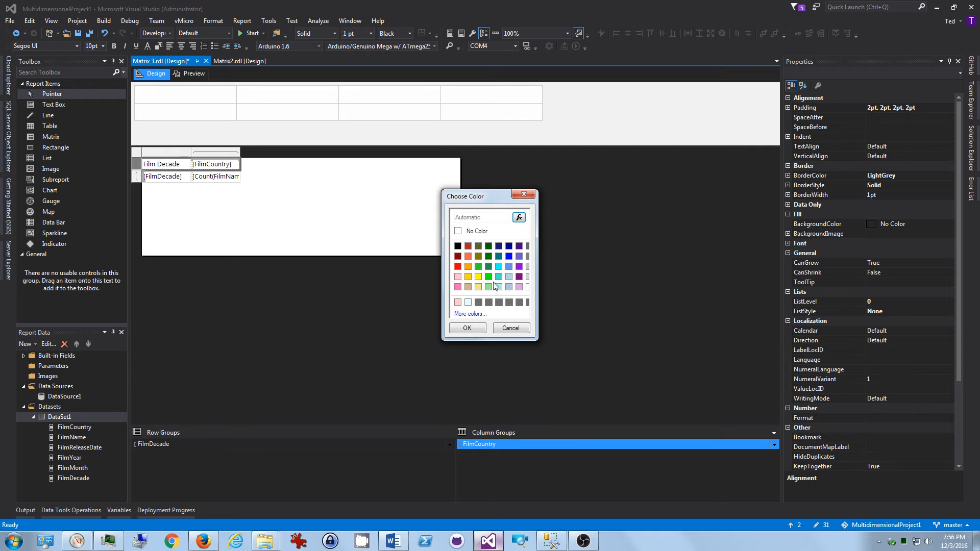
left_click(468, 303)
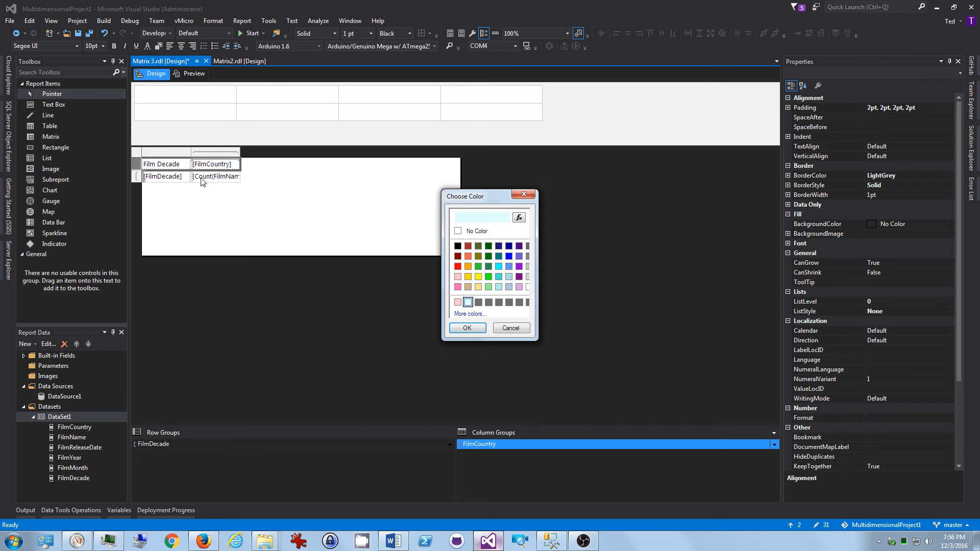
left_click(464, 327)
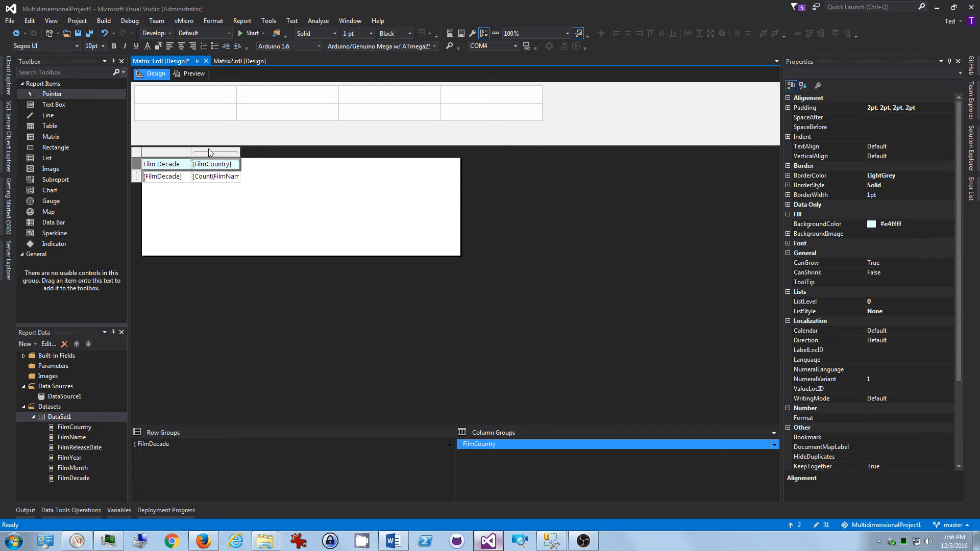
Fill the matrix's Film Decade column with the PaleTurquoise background colour.
left_click(173, 152)
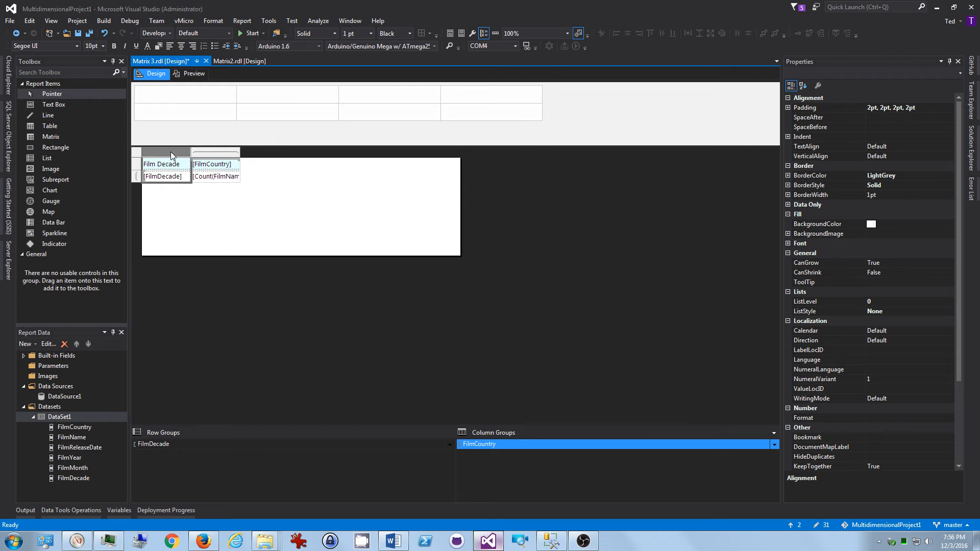
left_click(159, 46)
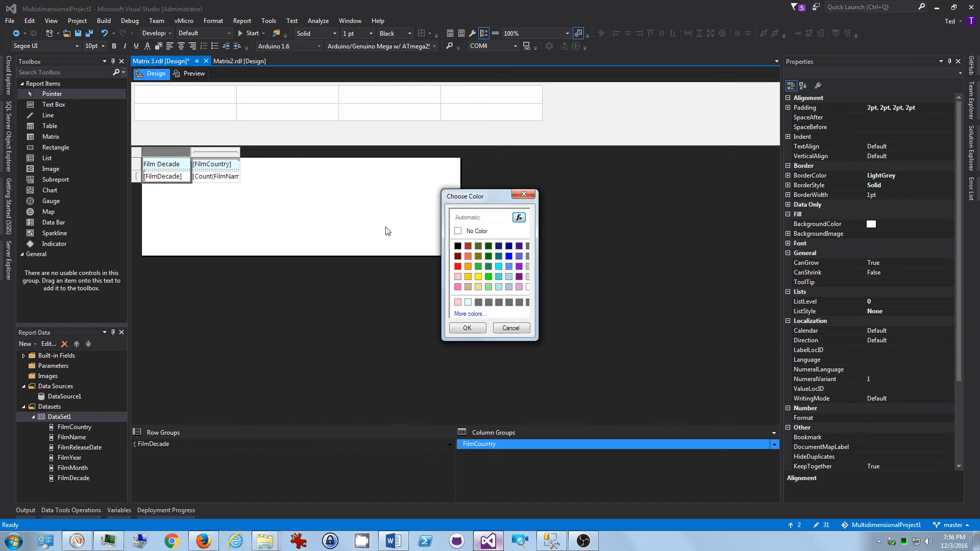
left_click(501, 289)
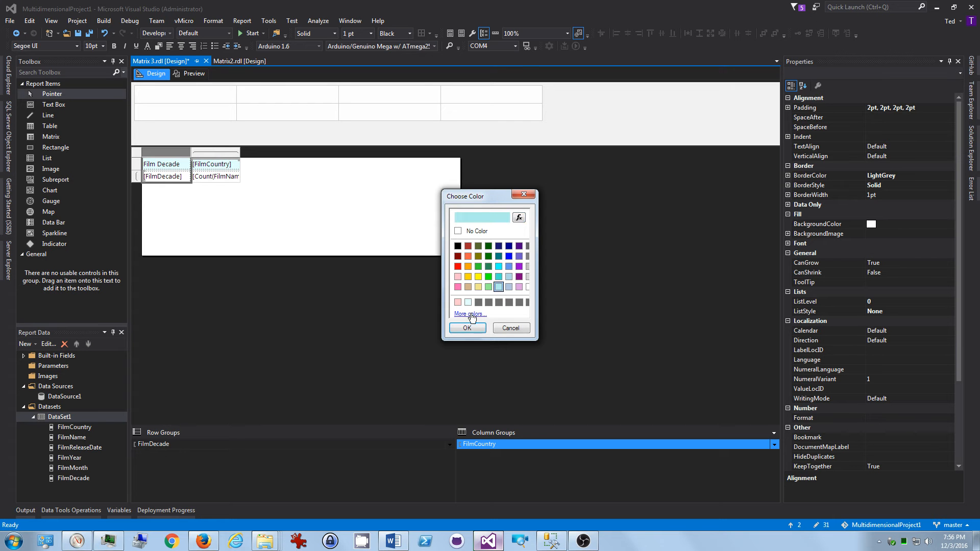
left_click(466, 327)
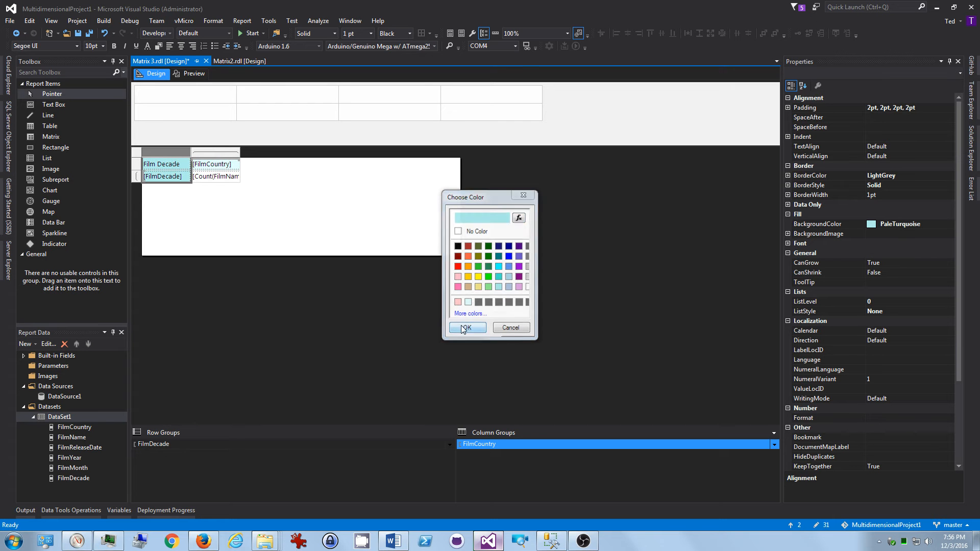
Preview the report to check the descending sort orders and background colours, and return to the design view.
left_click(191, 73)
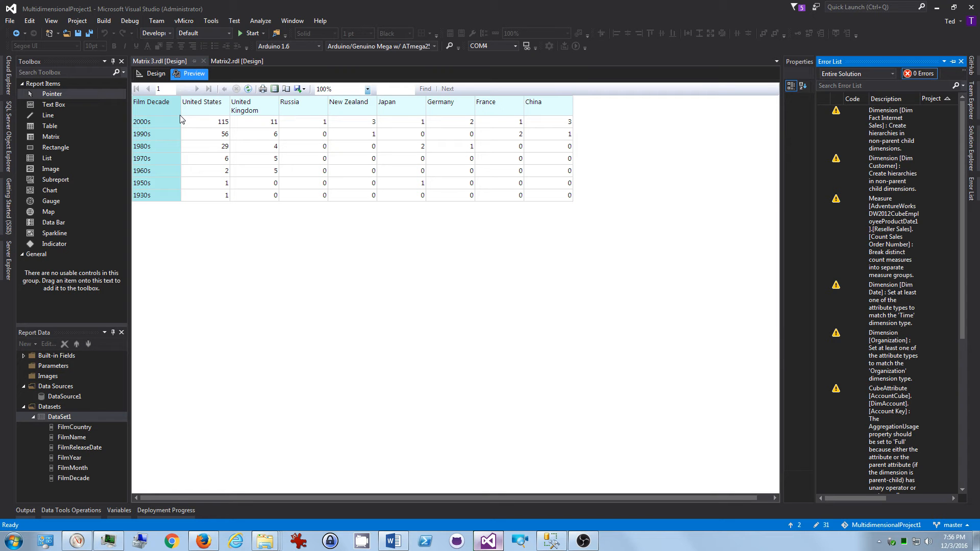
left_click(152, 121)
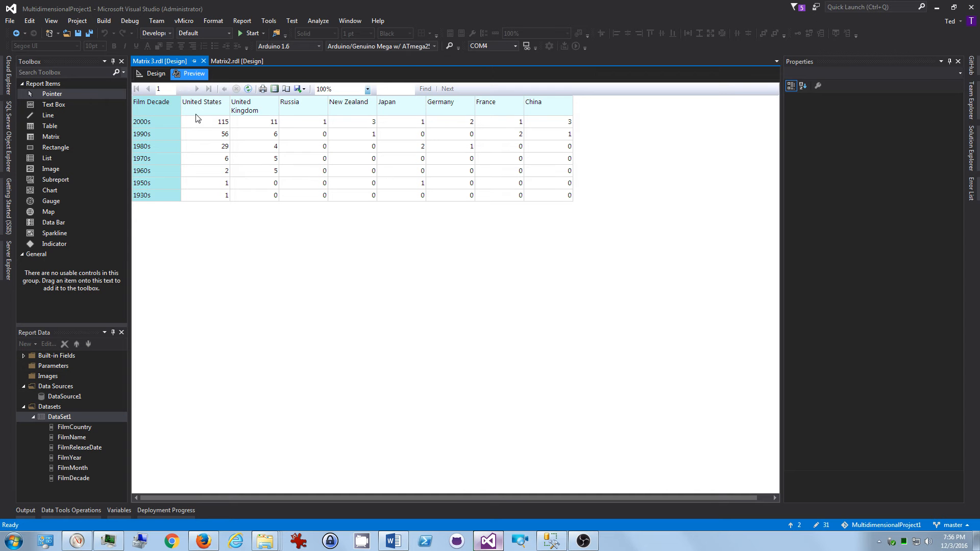
left_click(152, 74)
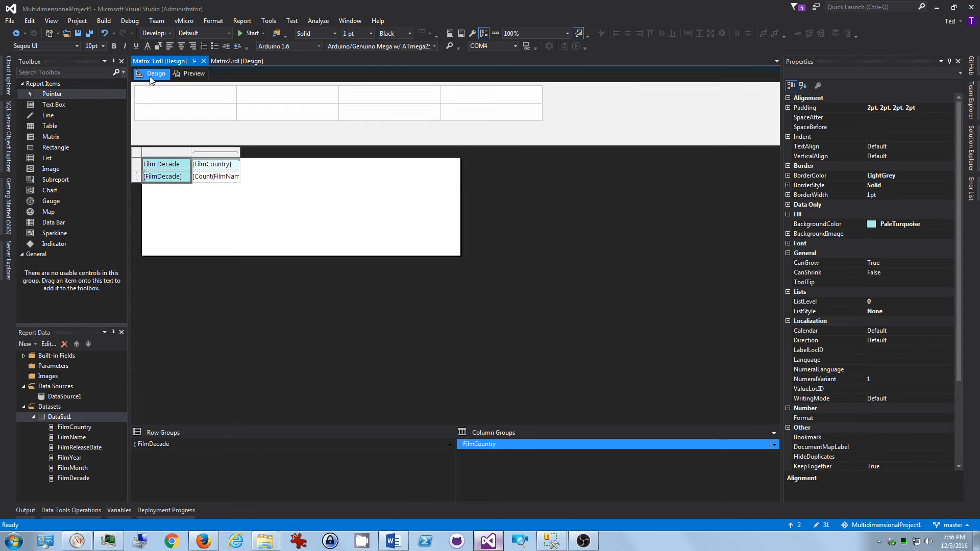
Add FilmYear as a child row group beside FilmDecade in the matrix, and check it in the report preview.
left_click(69, 459)
mouse_move(69, 459)
left_mouse_down()
mouse_move(87, 450)
mouse_move(160, 306)
mouse_move(188, 185)
left_mouse_up()
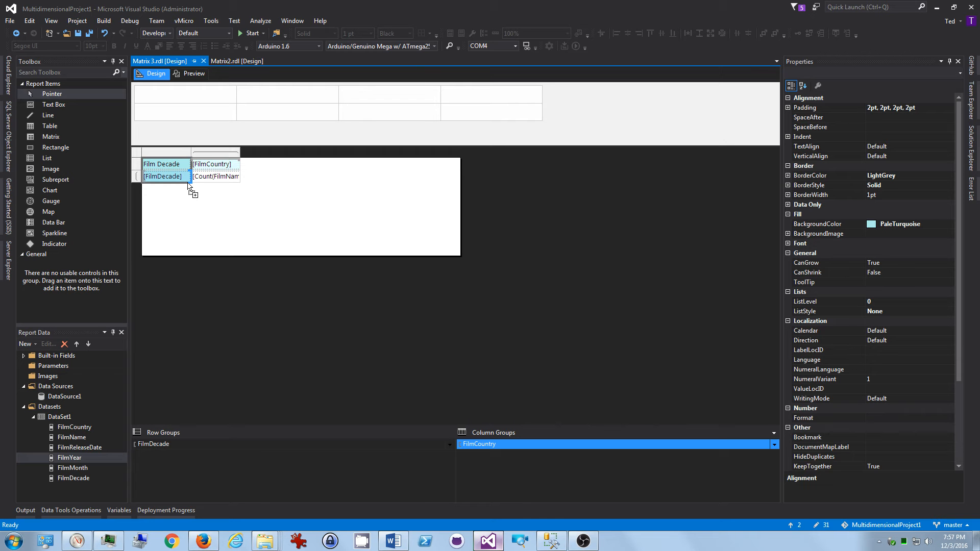
left_click_drag(188, 185, 188, 185)
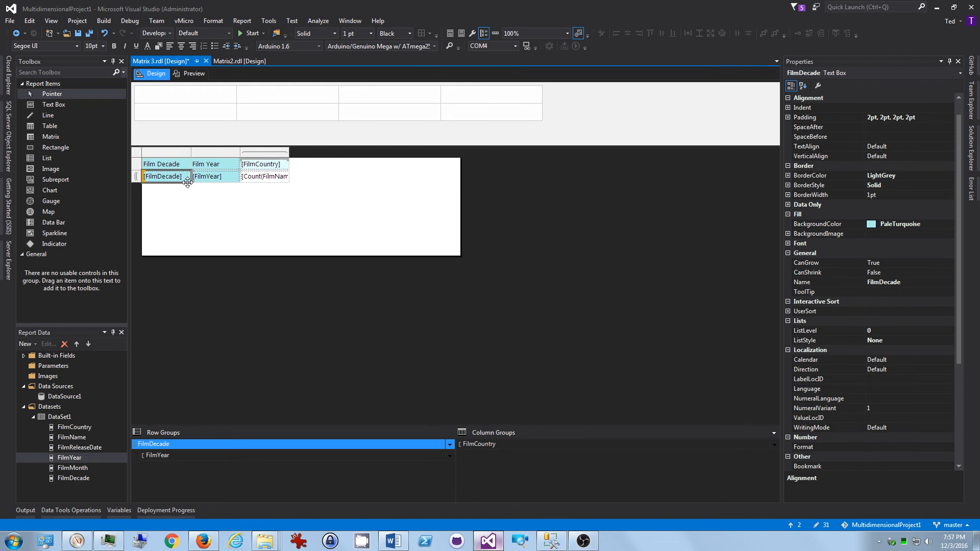
left_click(189, 74)
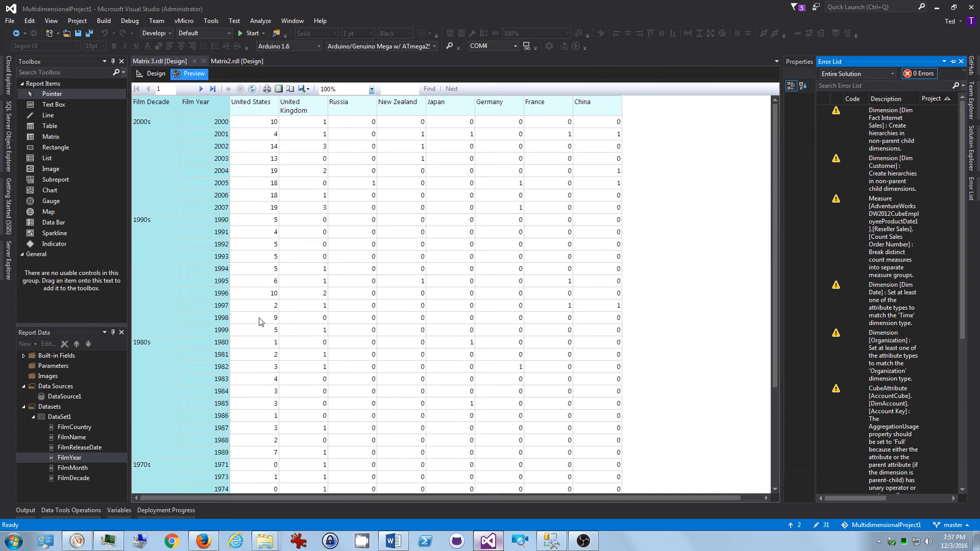
left_click(156, 75)
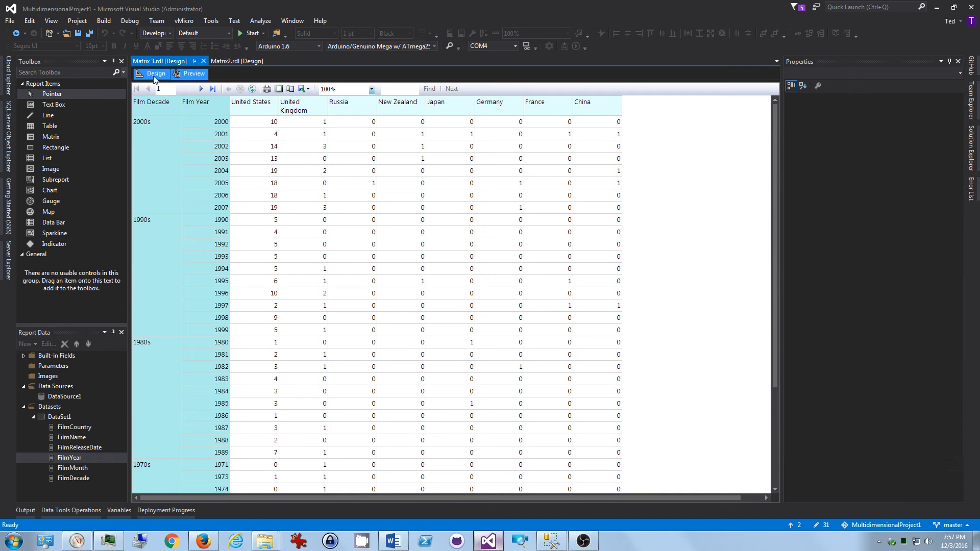
Add FilmMonth as a child row group beside FilmYear in the matrix.
left_click(65, 469)
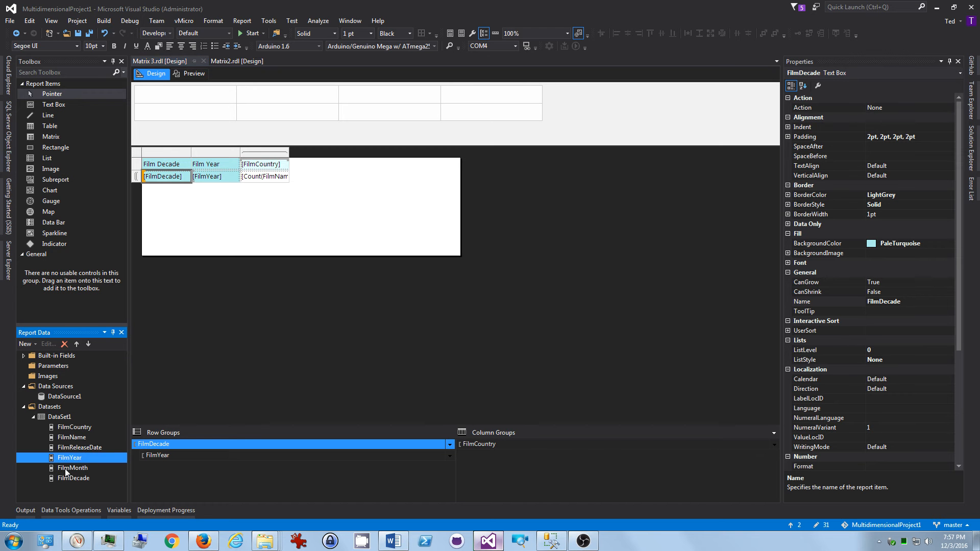
left_click(65, 468)
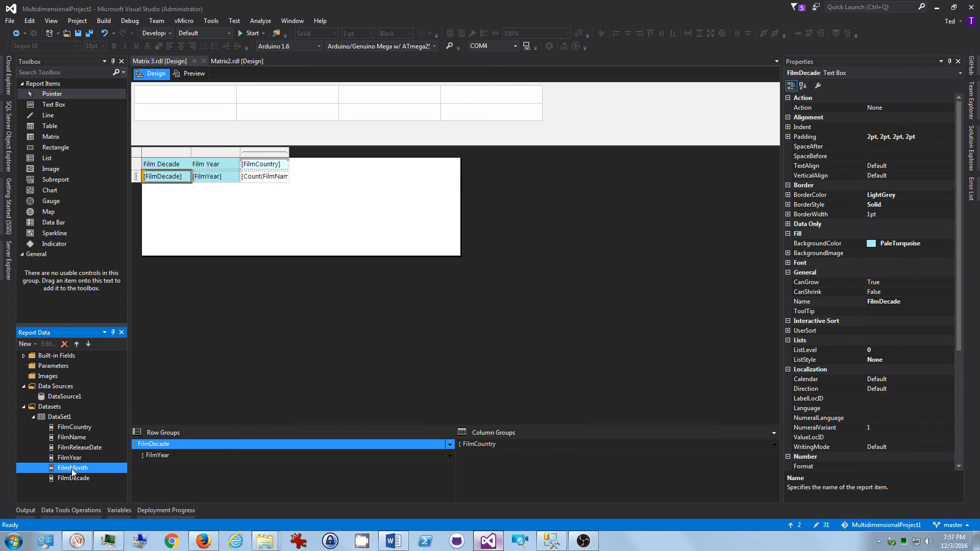
left_click_drag(72, 473, 239, 187)
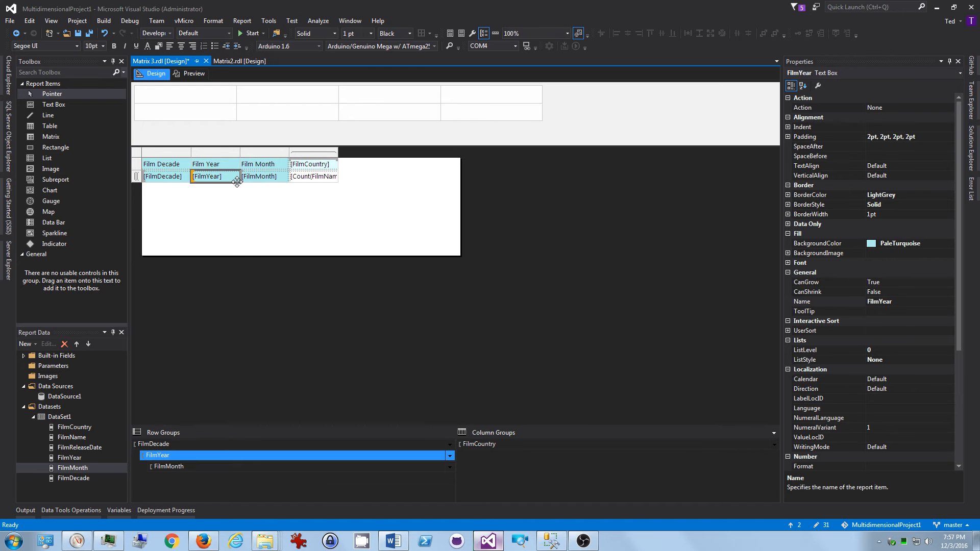
Preview the report to review the decade, year and month row grouping, and return to the design view.
left_click(184, 75)
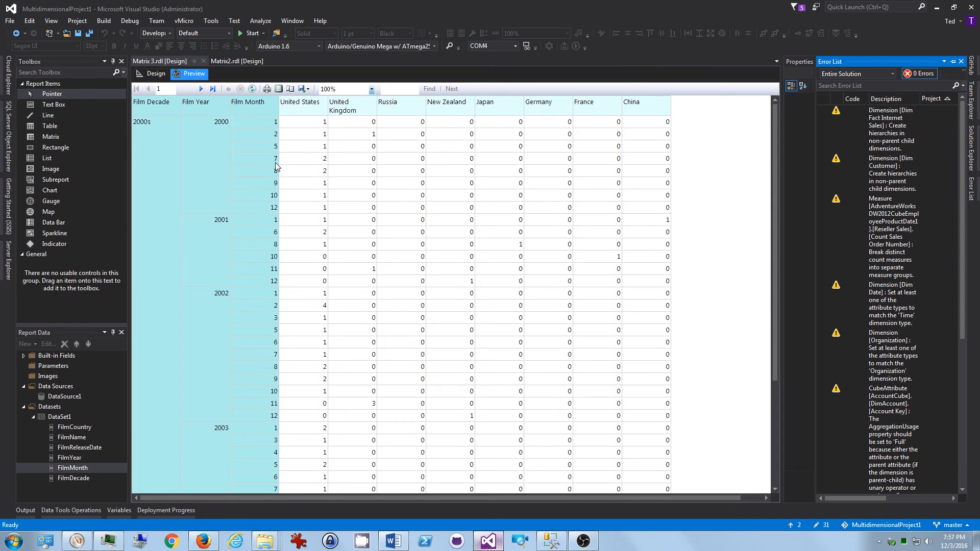
left_click(155, 74)
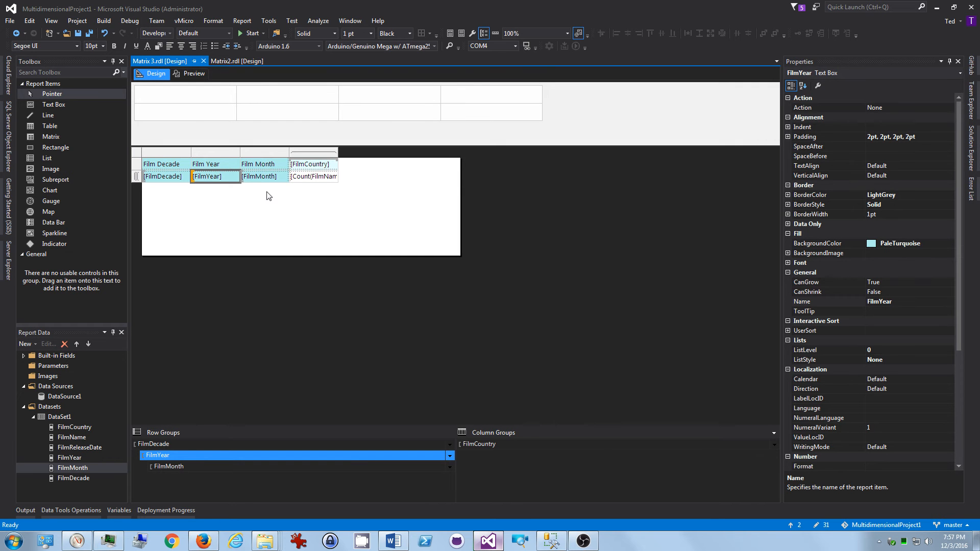
left_click(184, 75)
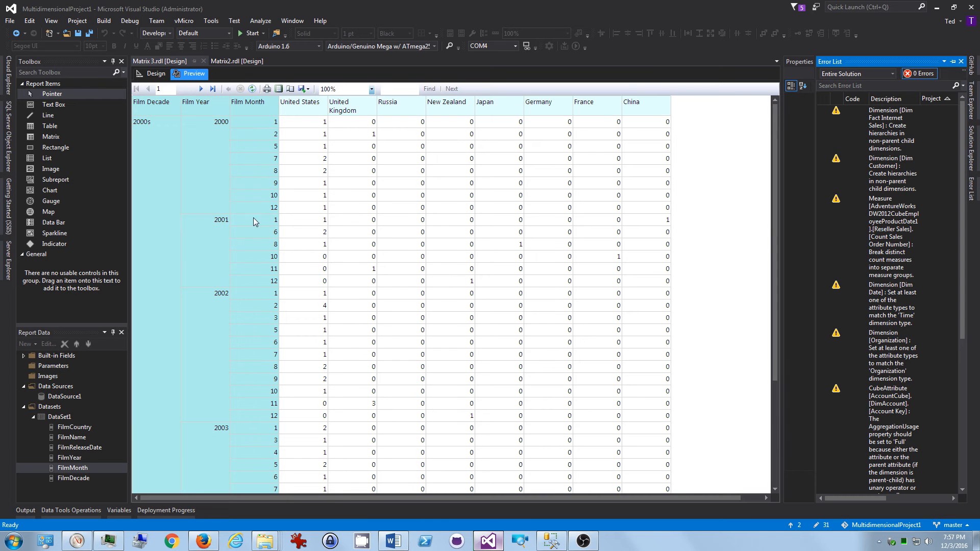
left_click(154, 74)
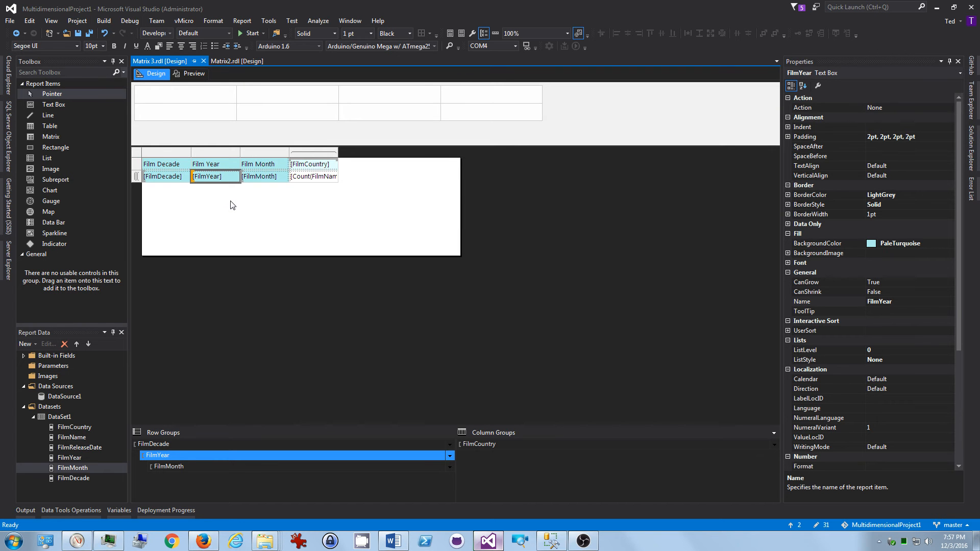
Set the Hidden property of the FilmMonth row group to True.
left_click(219, 164)
left_click(208, 163)
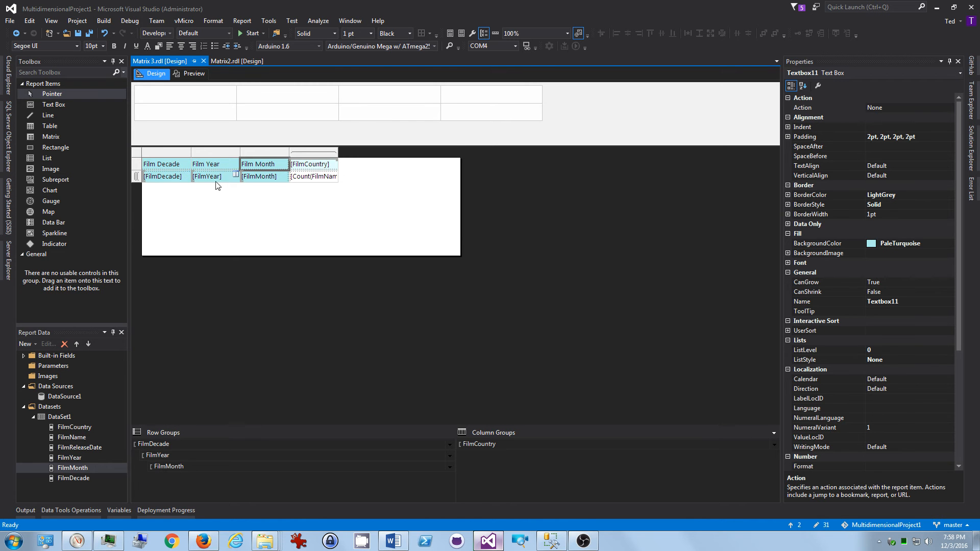
left_click(282, 181)
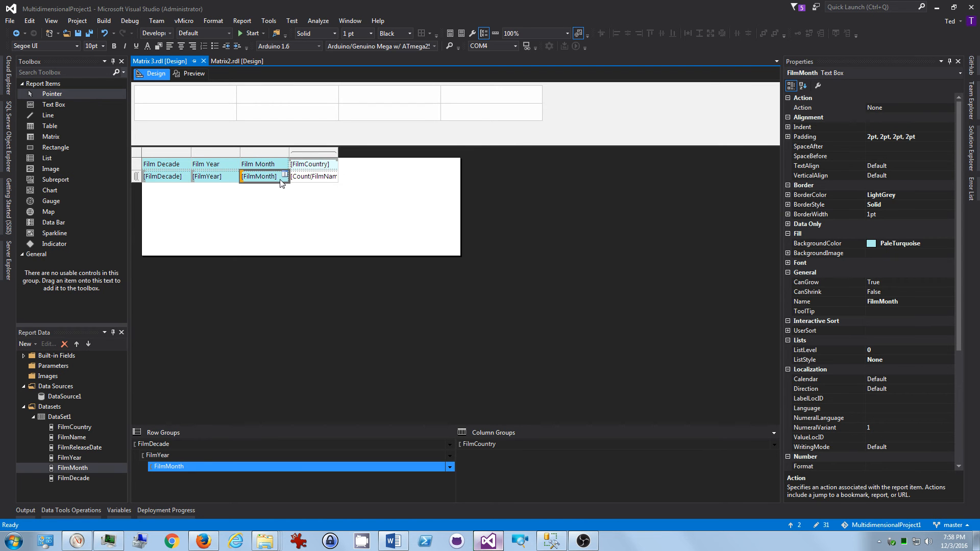
left_click(230, 467)
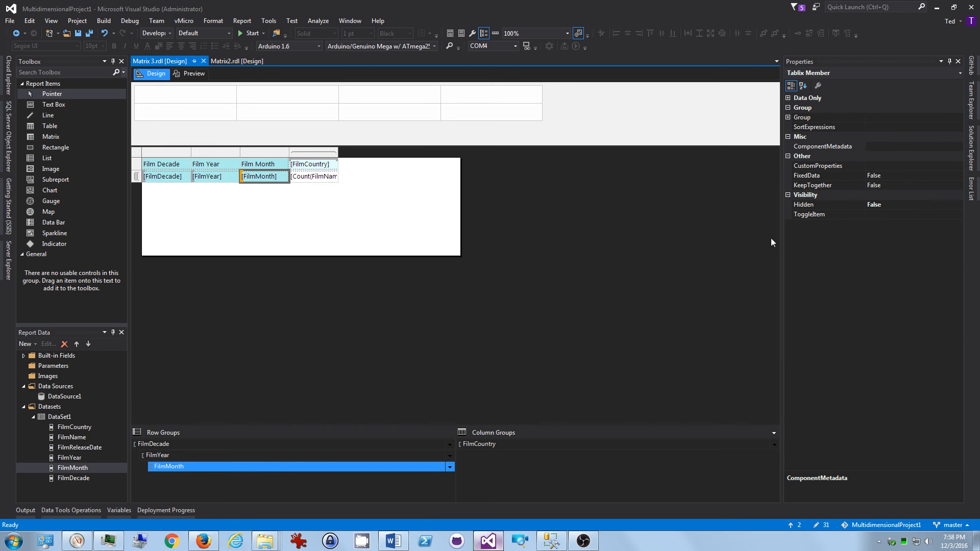
left_click(858, 206)
left_click(958, 205)
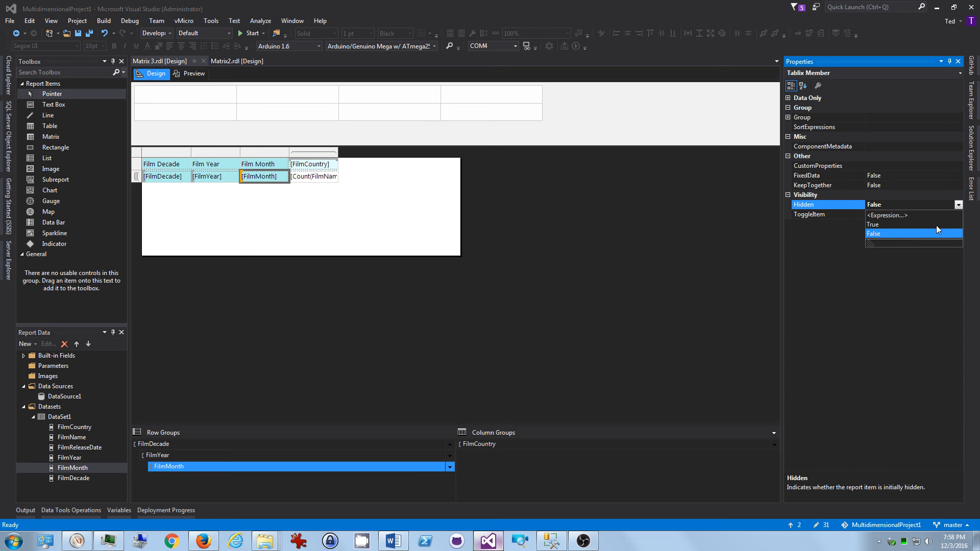
left_click(881, 224)
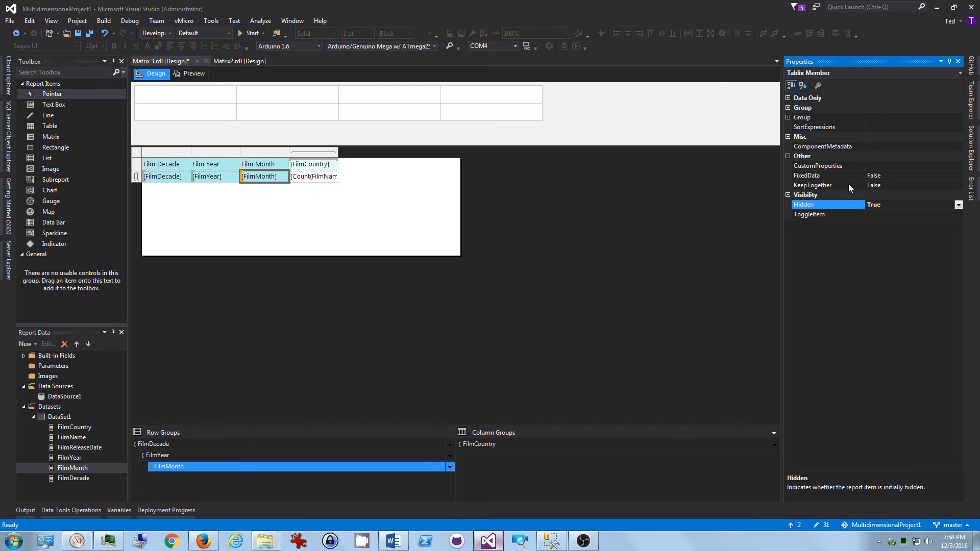
Set the FilmMonth row group's ToggleItem to FilmYear and deselect the matrix.
left_click(844, 216)
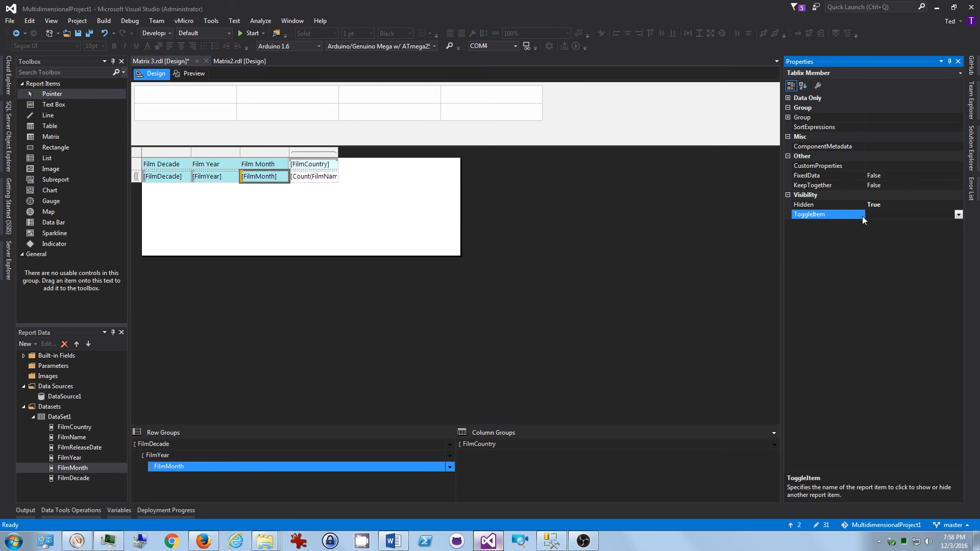
left_click(958, 215)
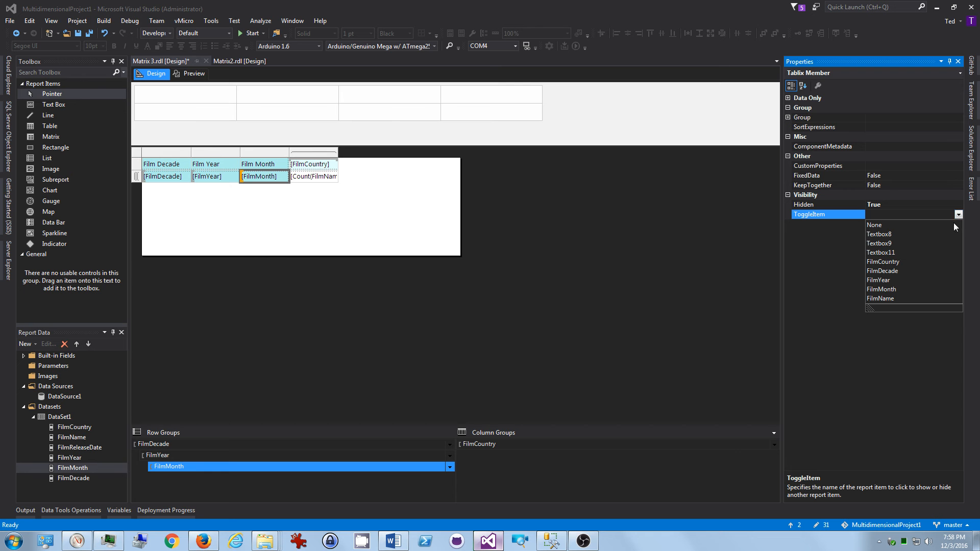
left_click(889, 280)
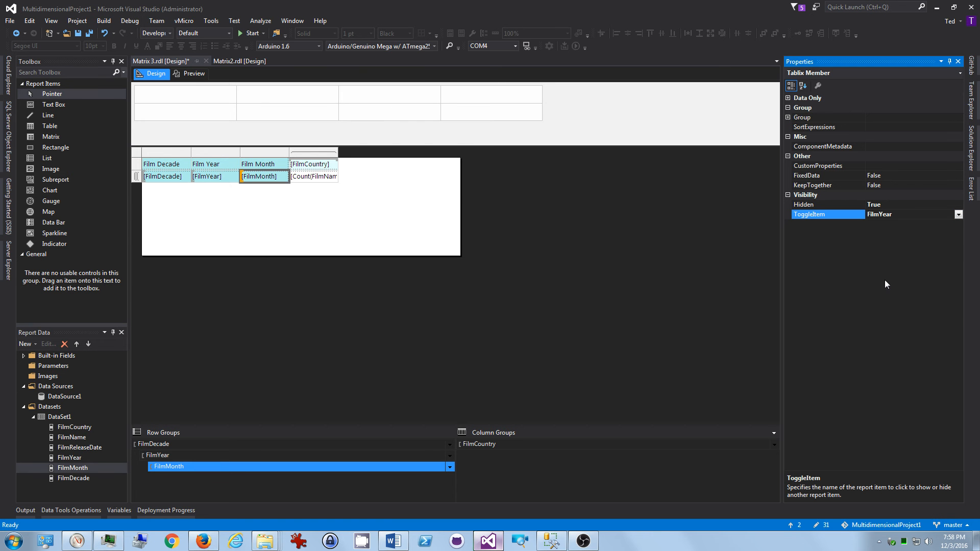
left_click(592, 293)
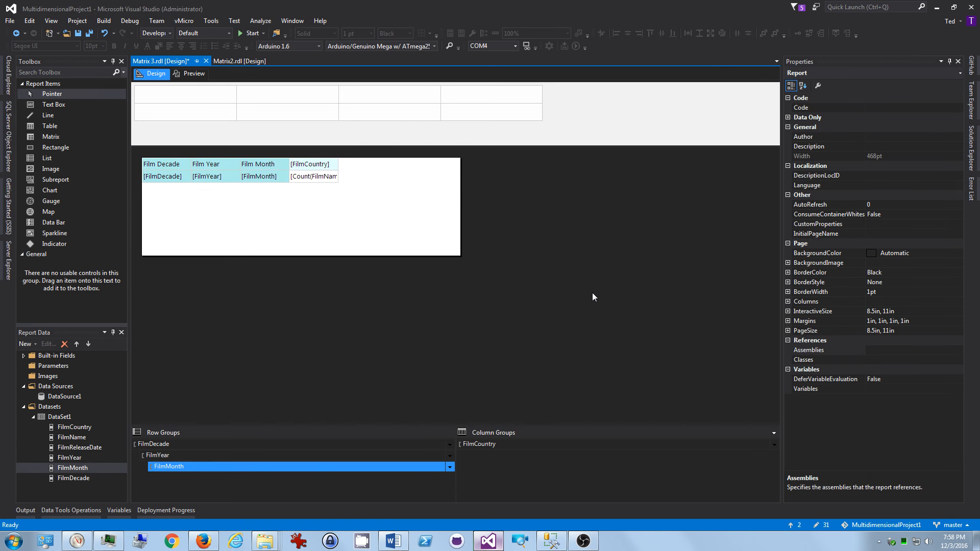
Preview the report, expand and collapse the months of 2000 and 2002, and return to the design view.
left_click(195, 73)
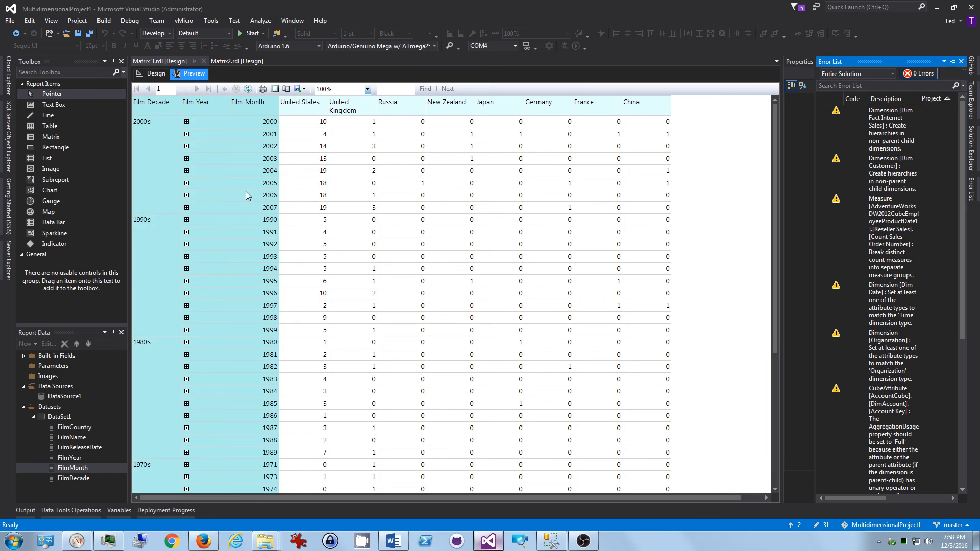
left_click(187, 122)
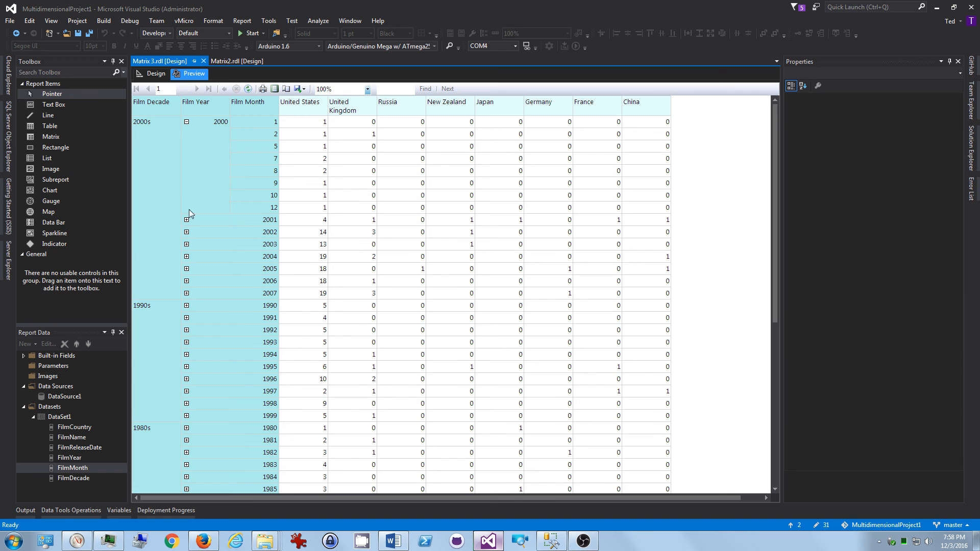
left_click(186, 232)
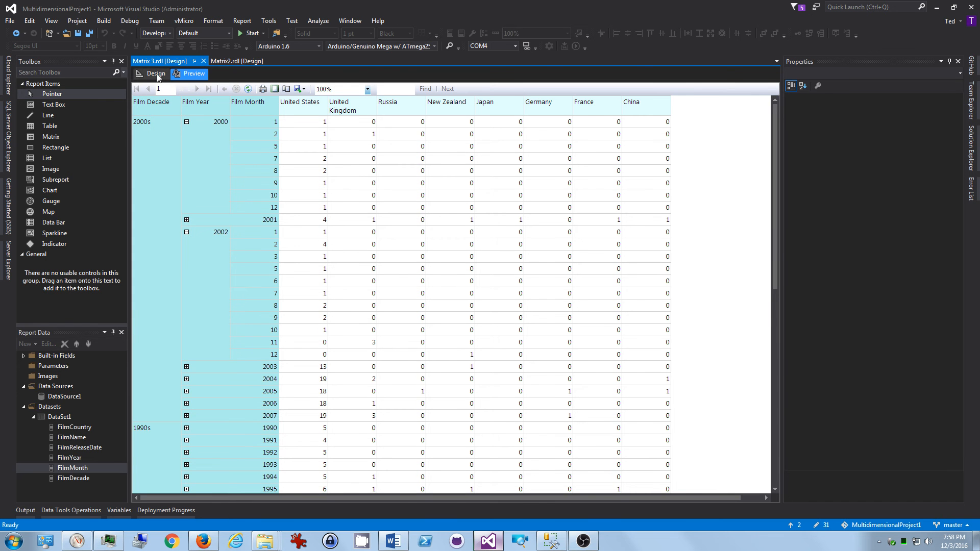
left_click(187, 122)
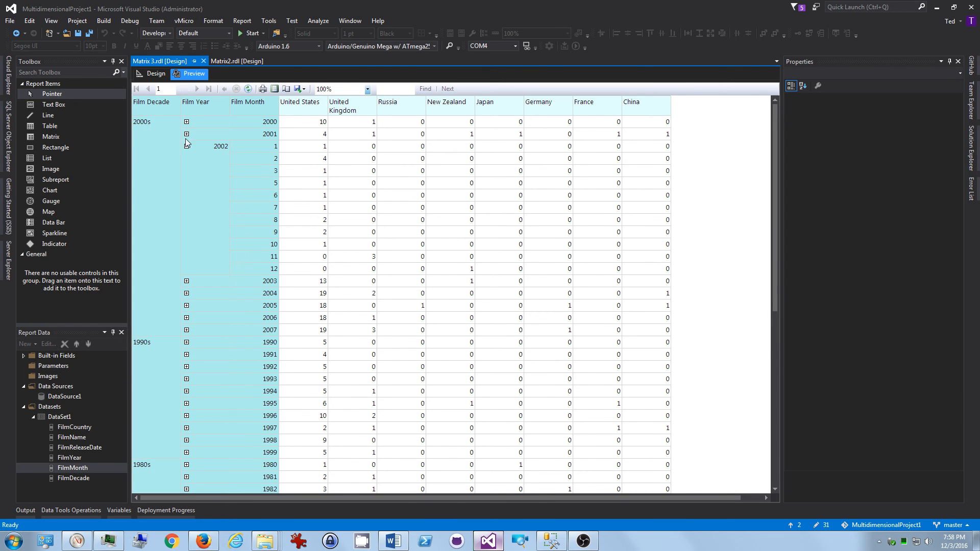
left_click(187, 147)
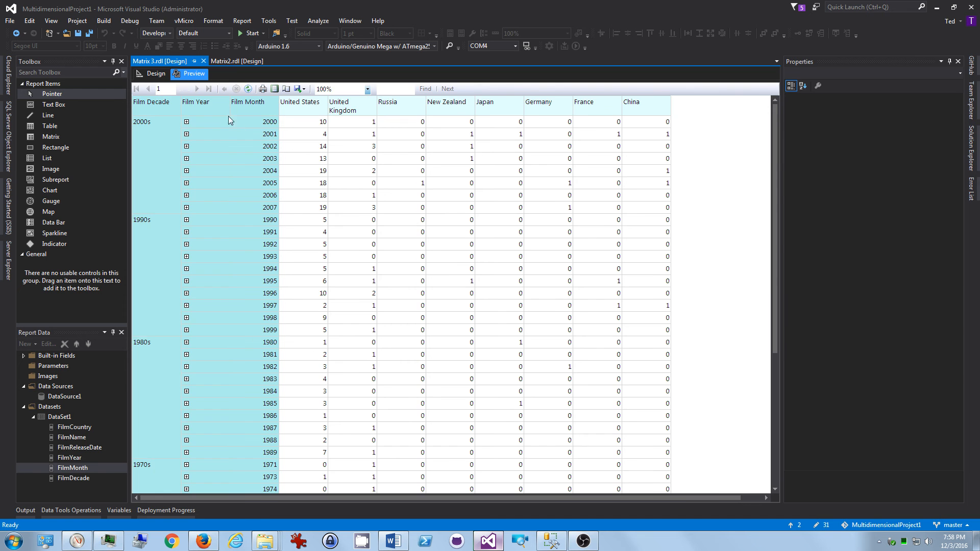
left_click(153, 73)
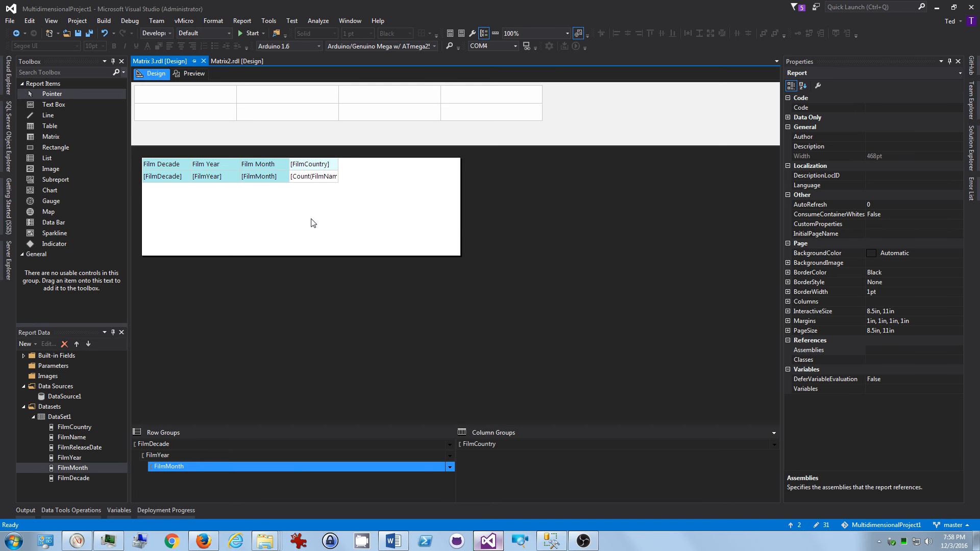
Insert a row outside the FilmMonth group, above the [FilmMonth] cell in the matrix.
right_click(279, 182)
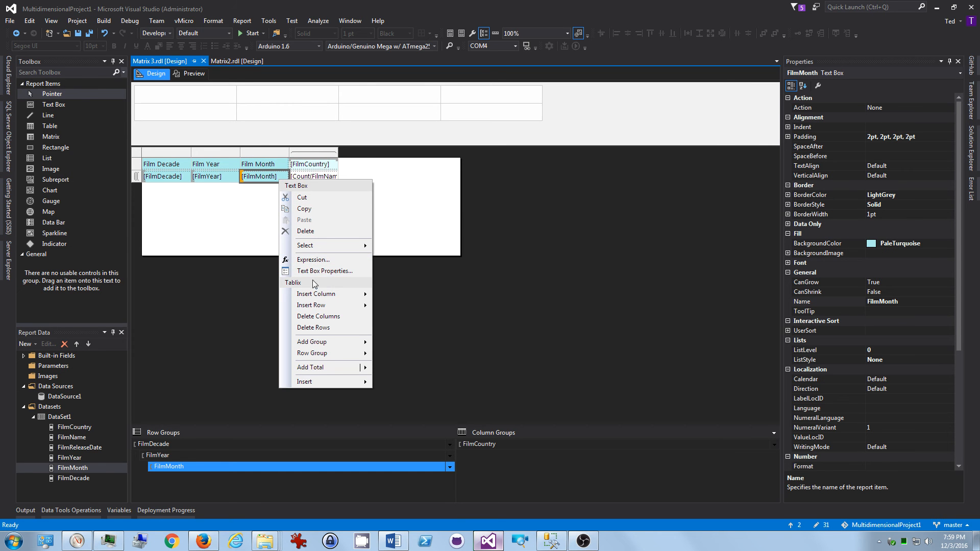
mouse_move(318, 299)
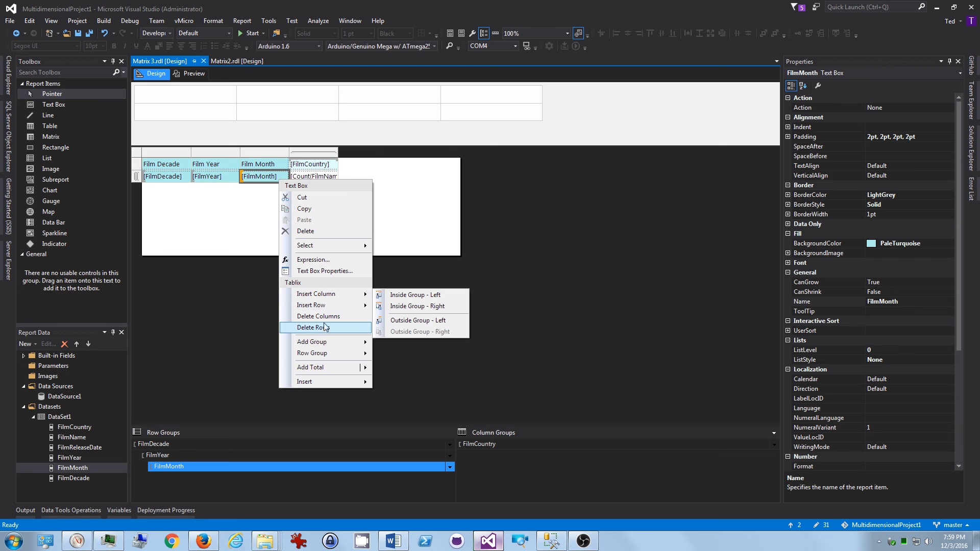
mouse_move(323, 382)
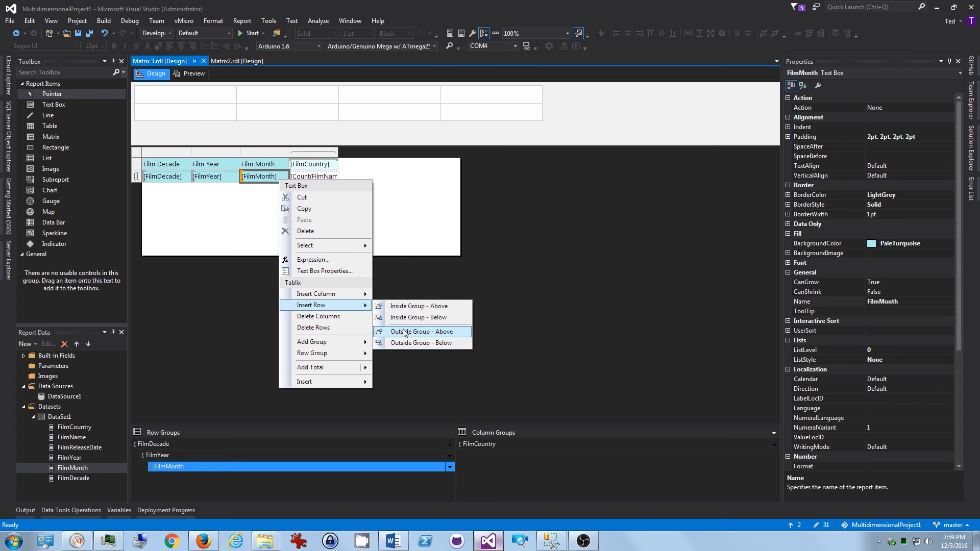
left_click(429, 333)
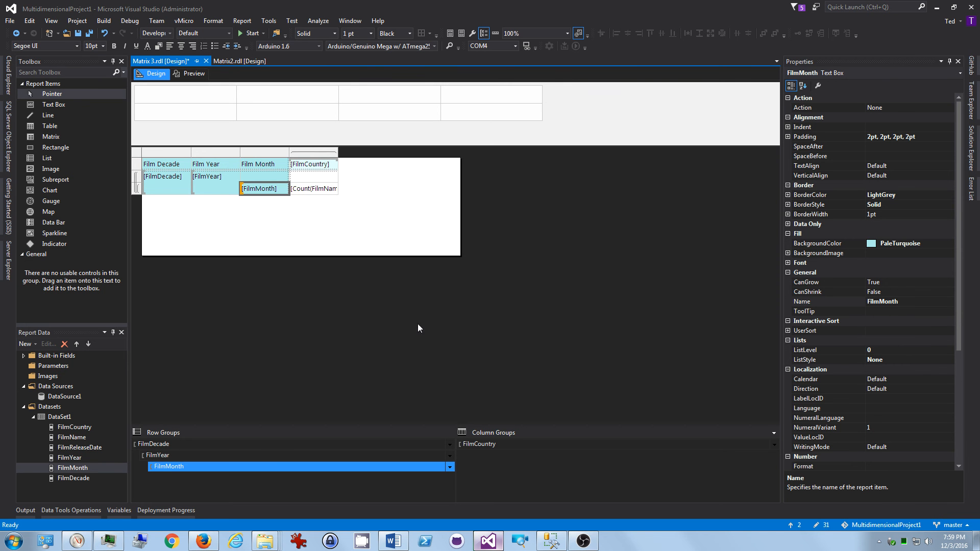
Move the Film Month heading from the header row into the empty cell directly above [FilmMonth].
left_click(268, 164)
left_click(267, 163)
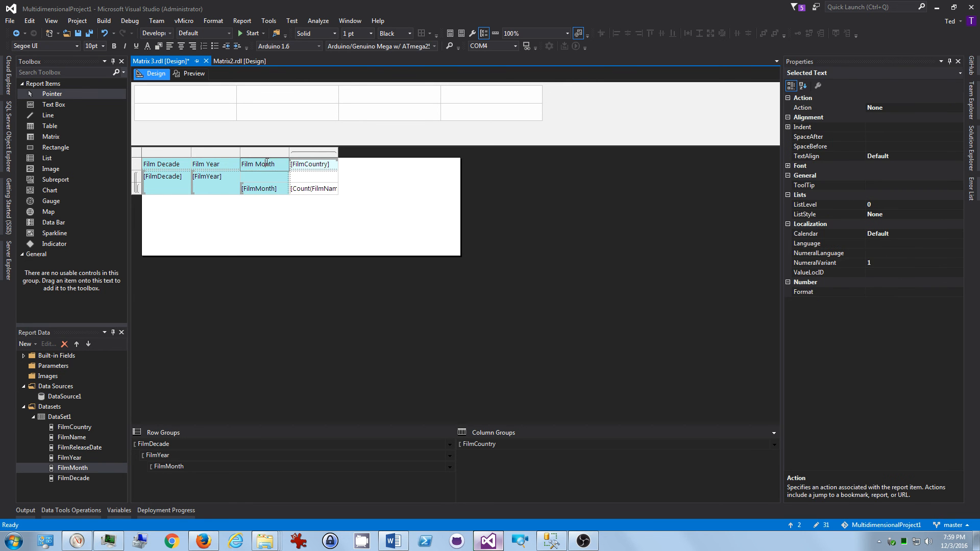
triple_click(266, 162)
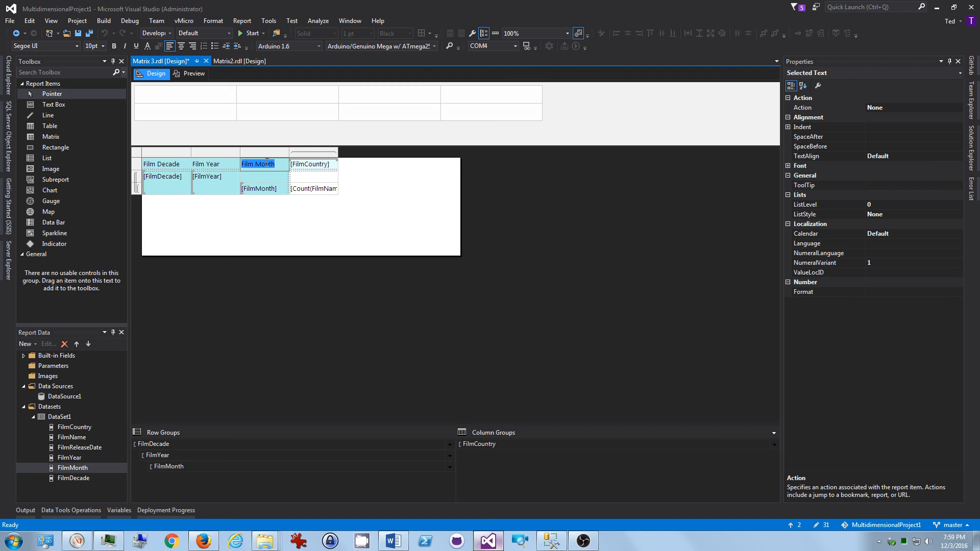
key("ctrl+x")
left_click(265, 178)
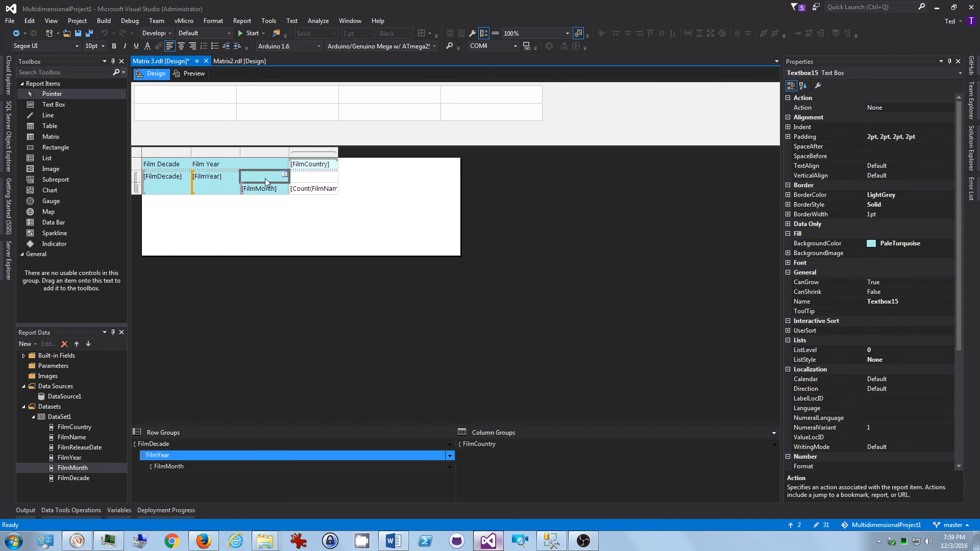
left_click(265, 179)
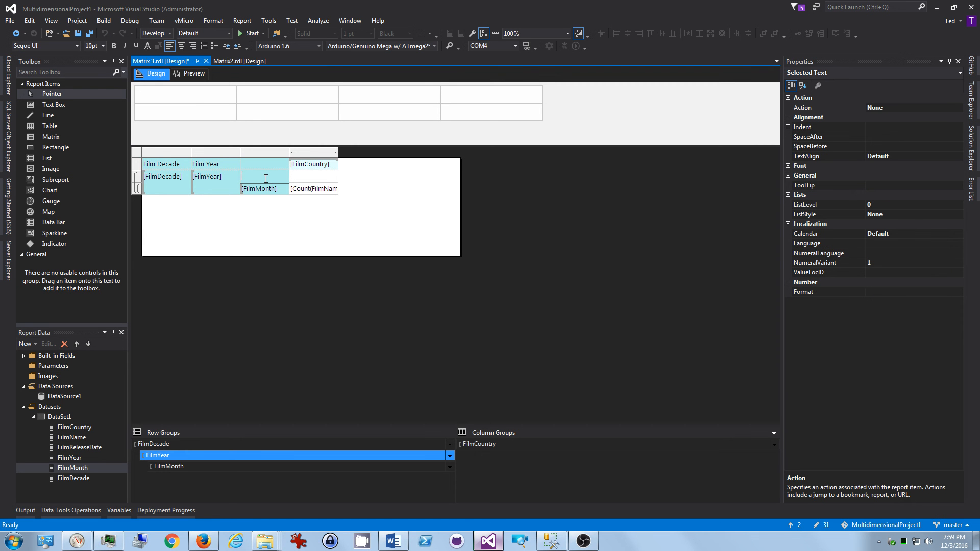
key("ctrl+v")
left_click(280, 233)
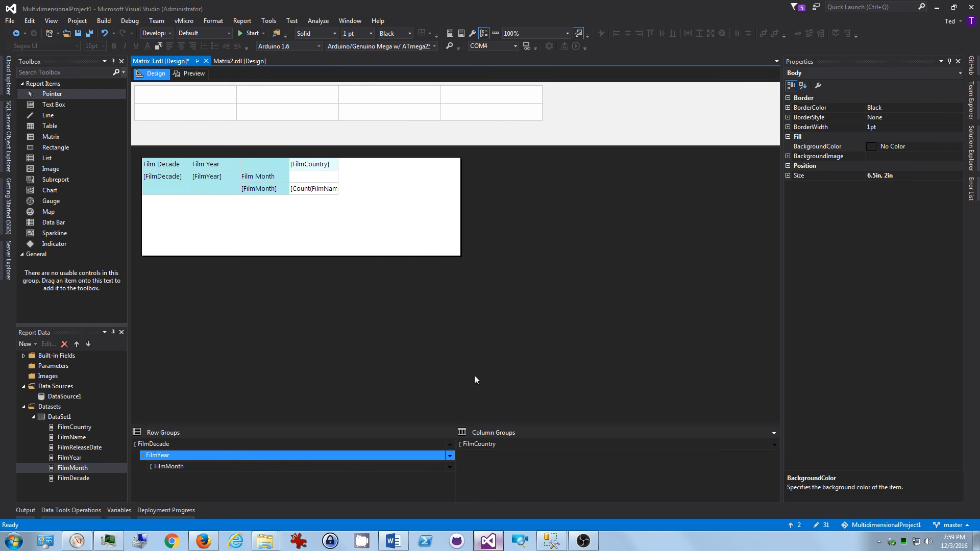
Turn on Advanced Mode for the groups and set Hidden to True for the Static row member under FilmYear.
left_click(773, 434)
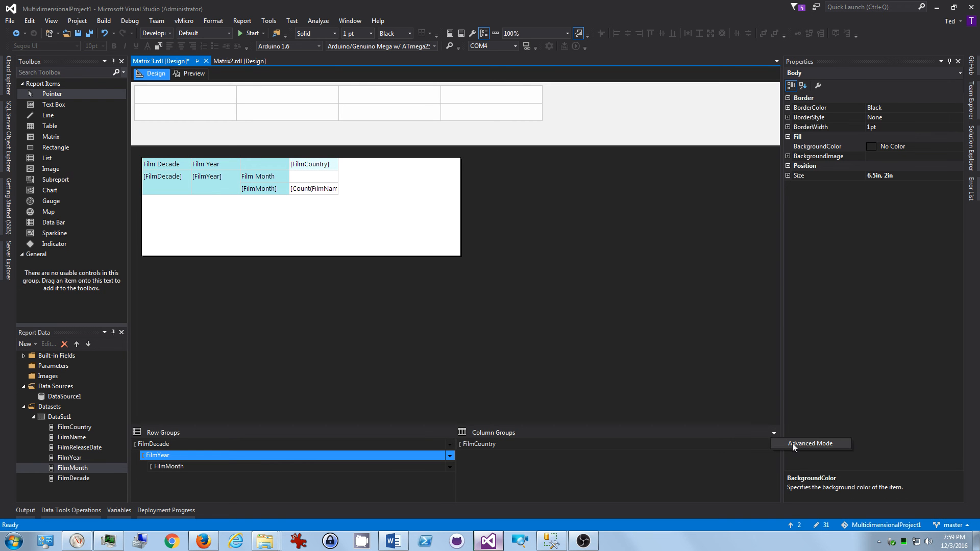
left_click(792, 443)
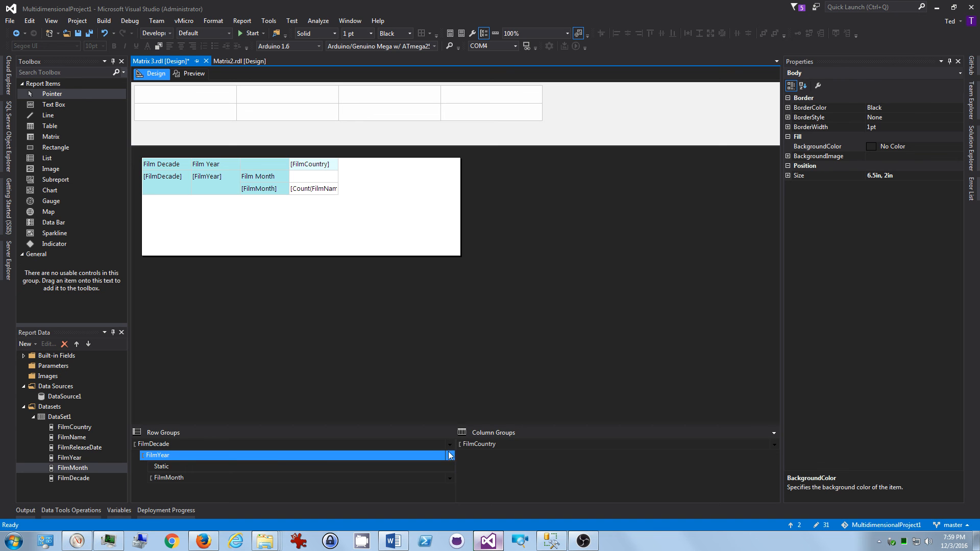
left_click(225, 467)
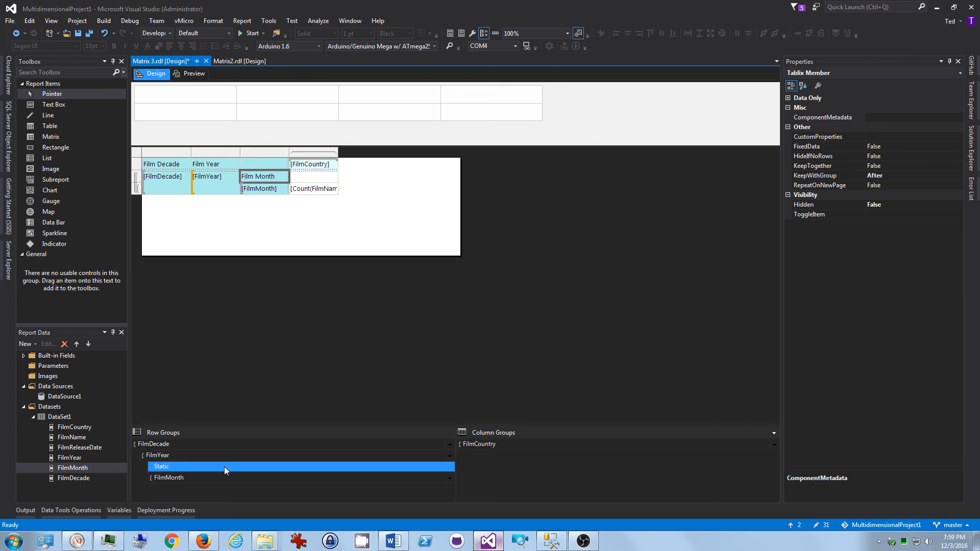
left_click(898, 204)
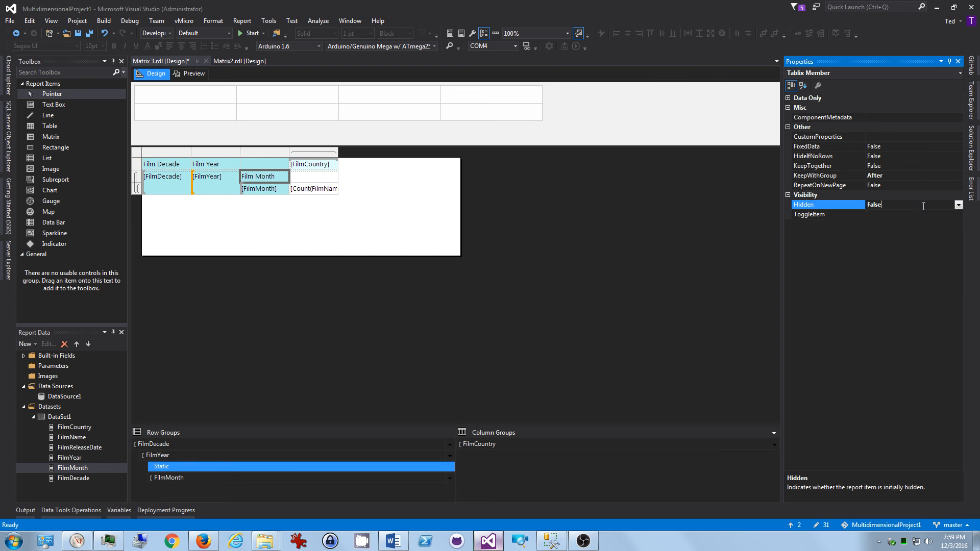
left_click(959, 204)
left_click(874, 224)
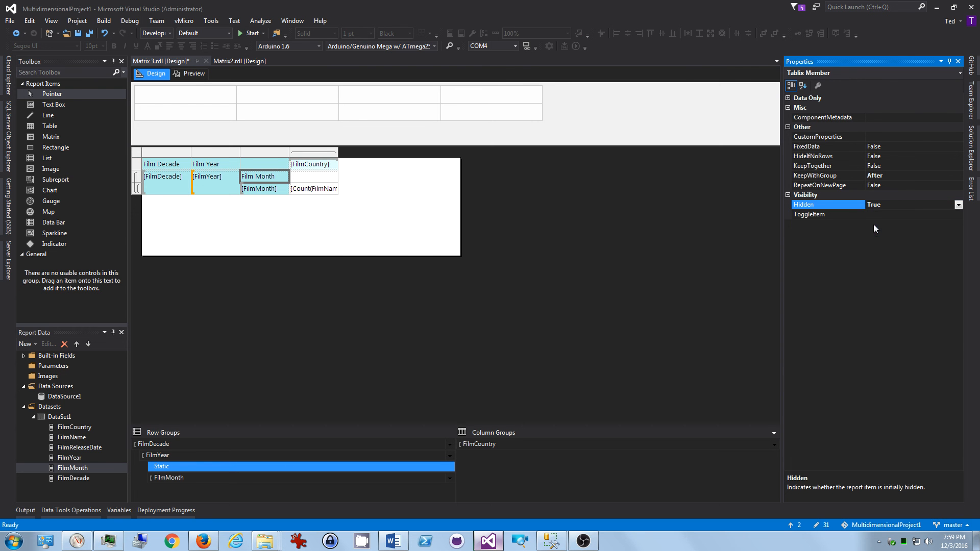
Set the Static row member's ToggleItem to FilmYear.
left_click(829, 215)
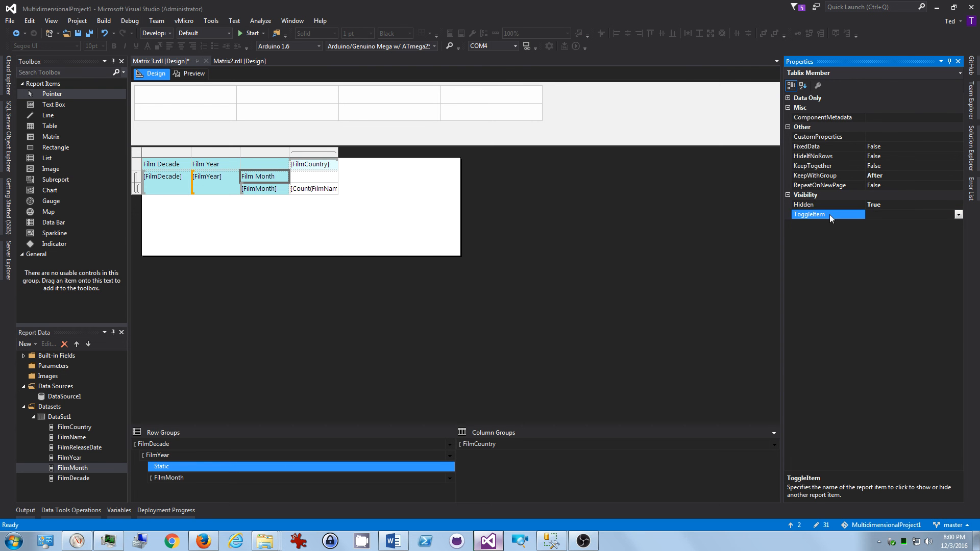
left_click(958, 215)
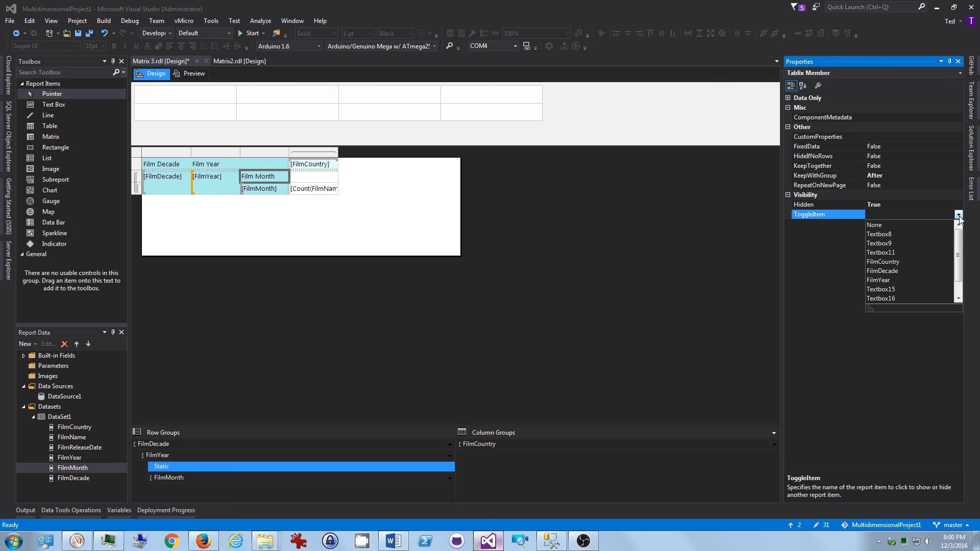
left_click(886, 279)
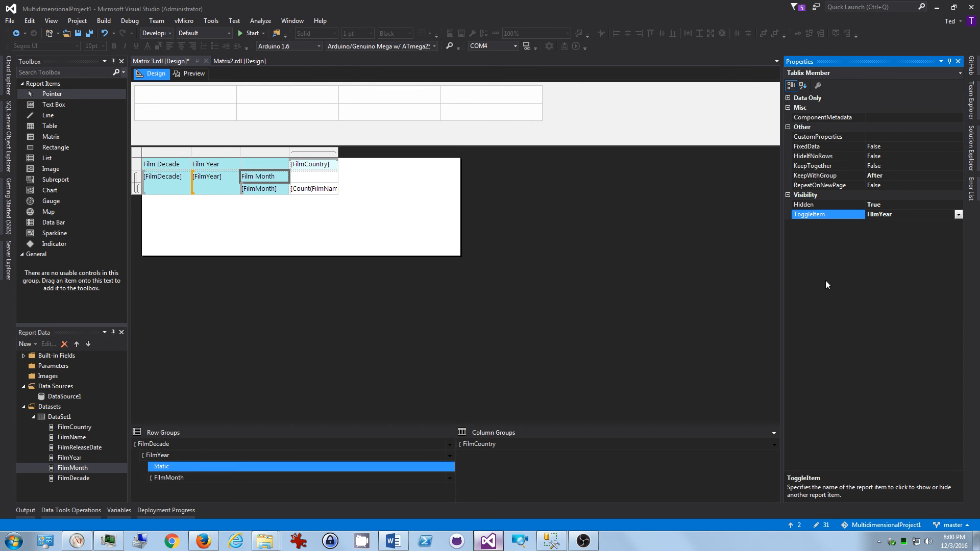
Preview the report, expand 2000, 2001 and 2004 to check the Film Month heading, and return to the design view.
left_click(186, 74)
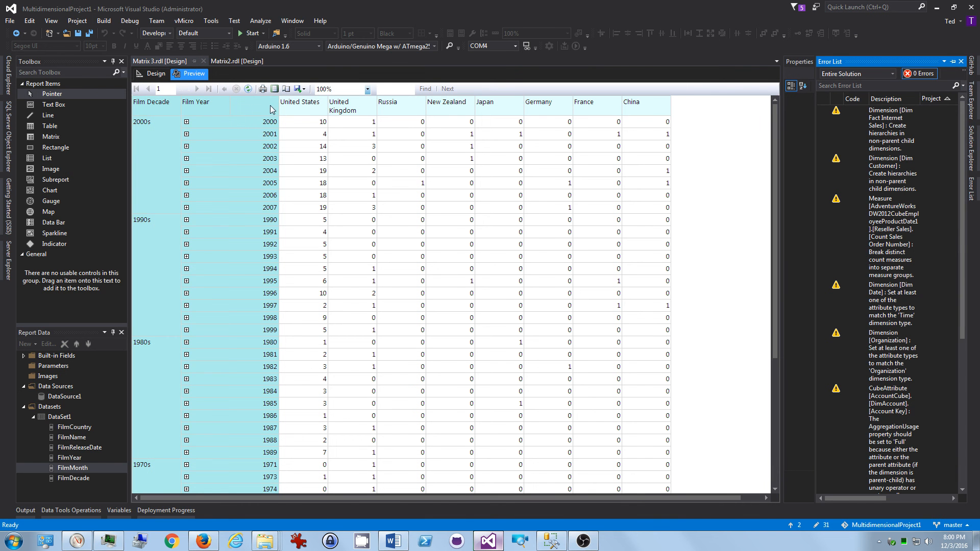
left_click(262, 106)
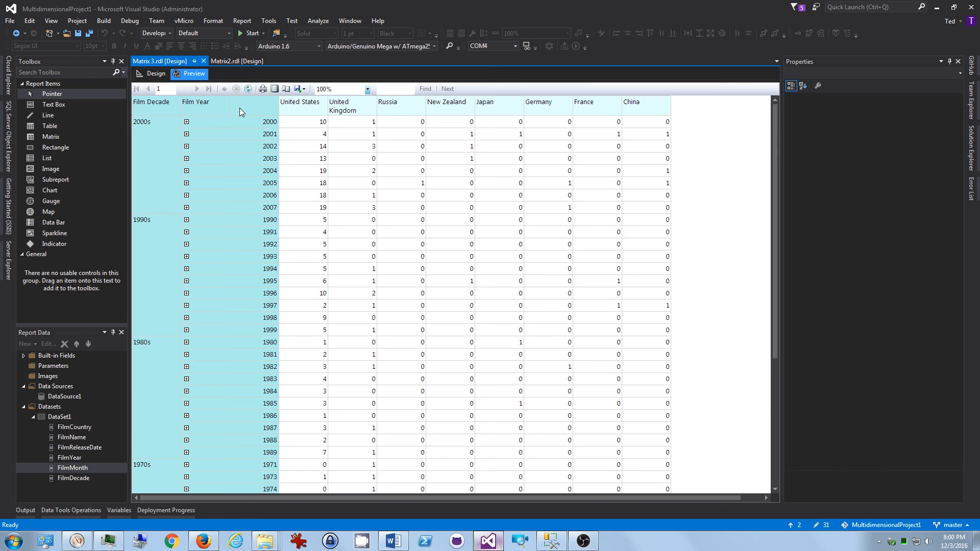
left_click(186, 122)
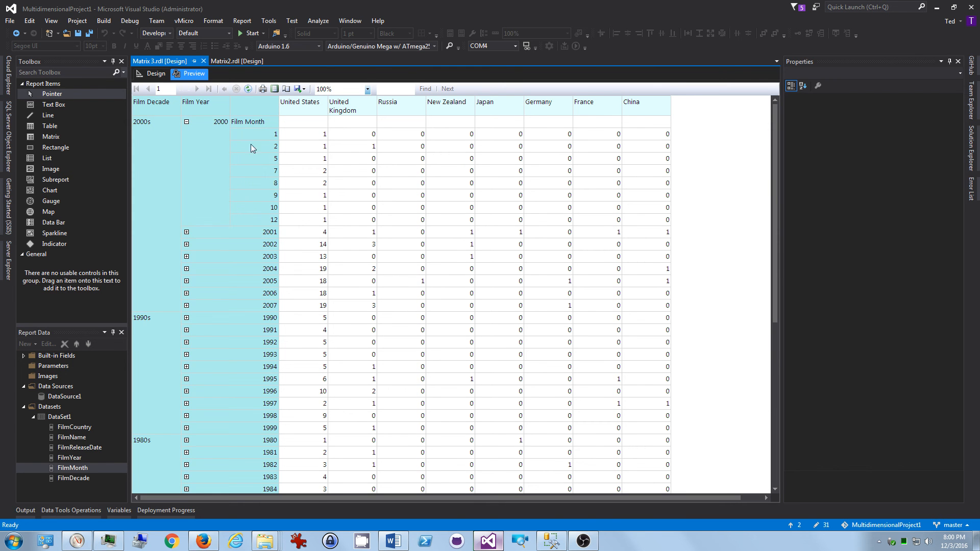
left_click(186, 233)
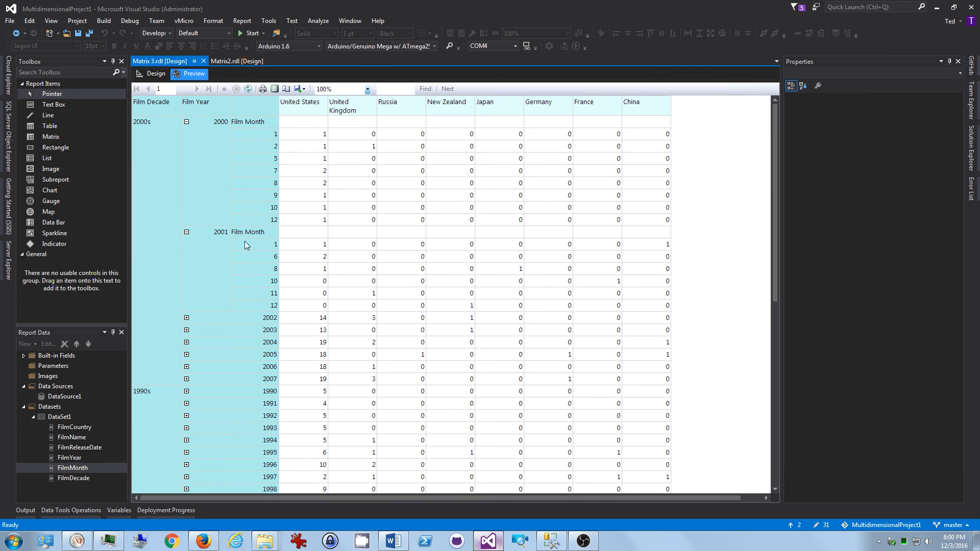
left_click(186, 344)
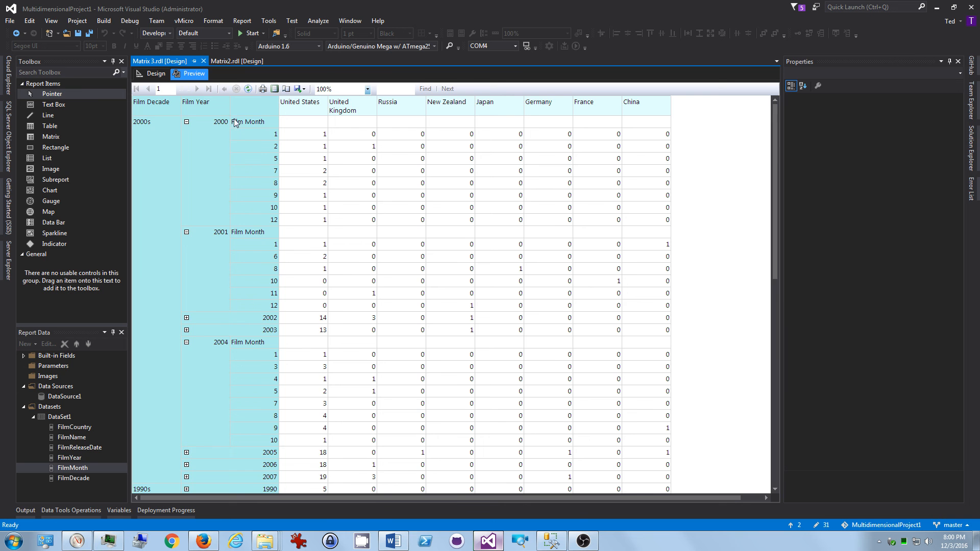
left_click(150, 74)
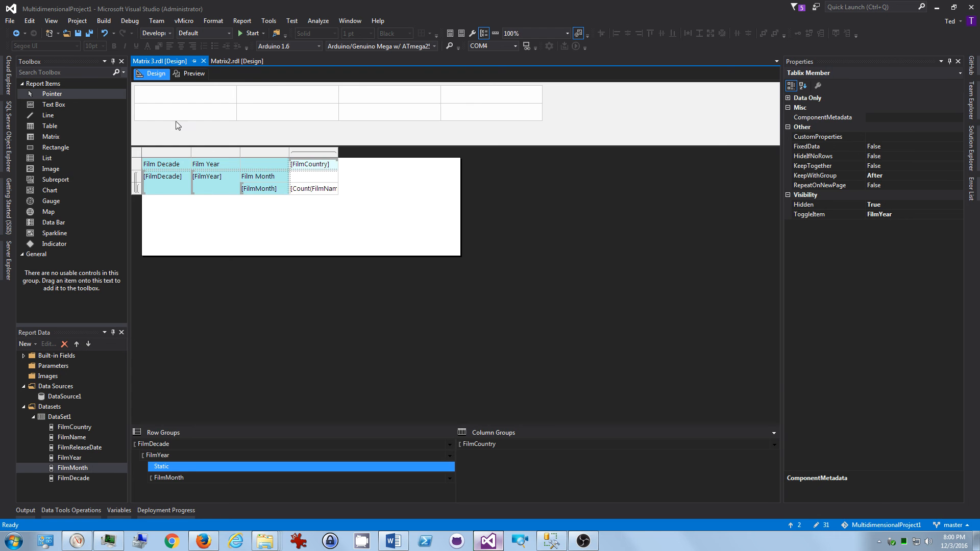
left_click(192, 73)
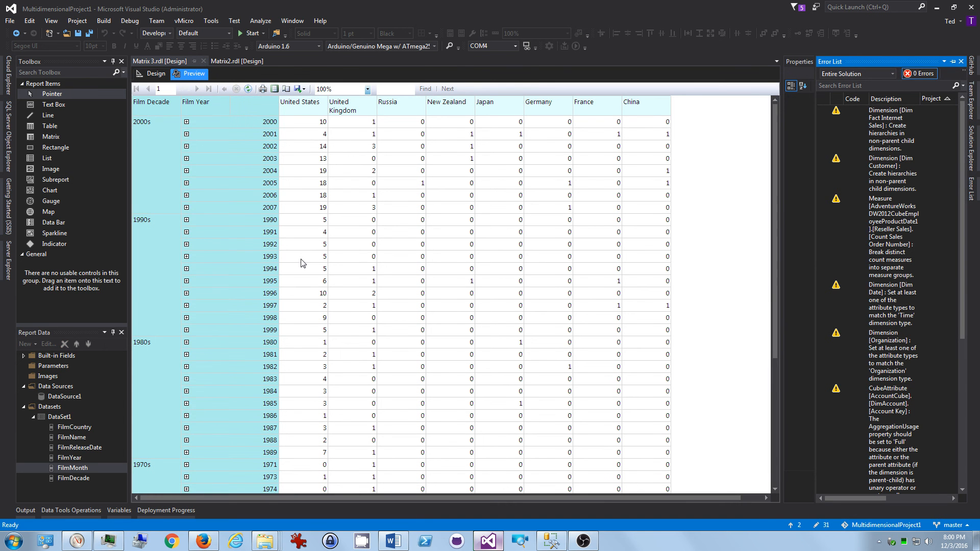
left_click(153, 74)
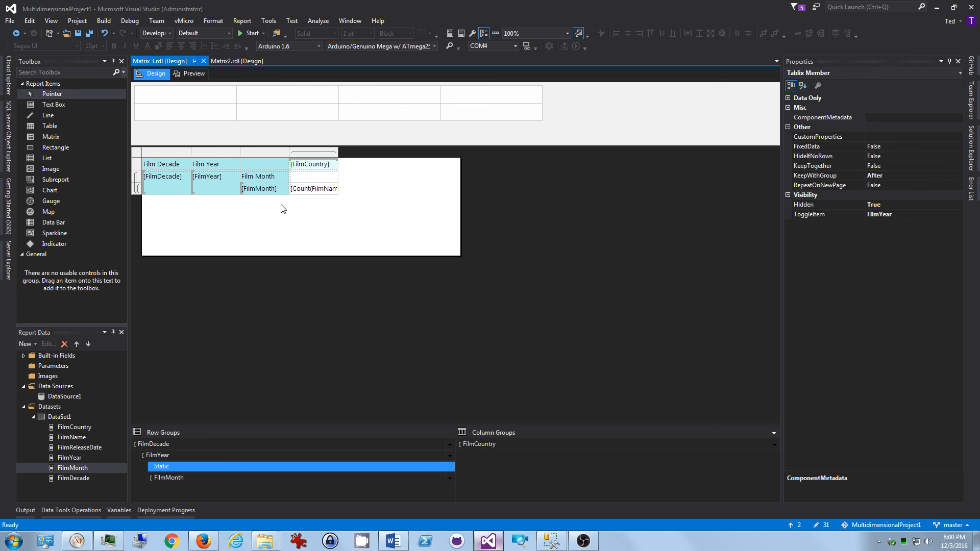